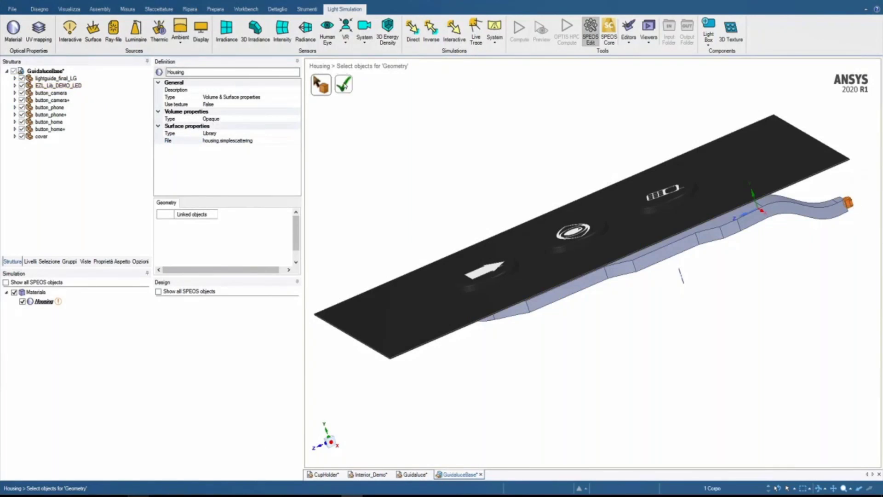
- Confirm the selected EZL_Lib_DEMO_LED body as the geometry of the Housing material
left_click(342, 81)
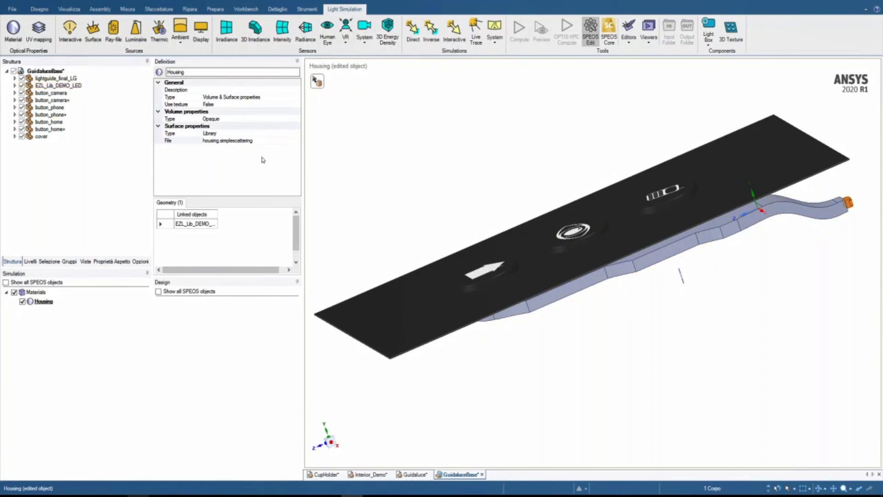
- Create a material named PMMA with its volume type set to Optic
left_click(14, 28)
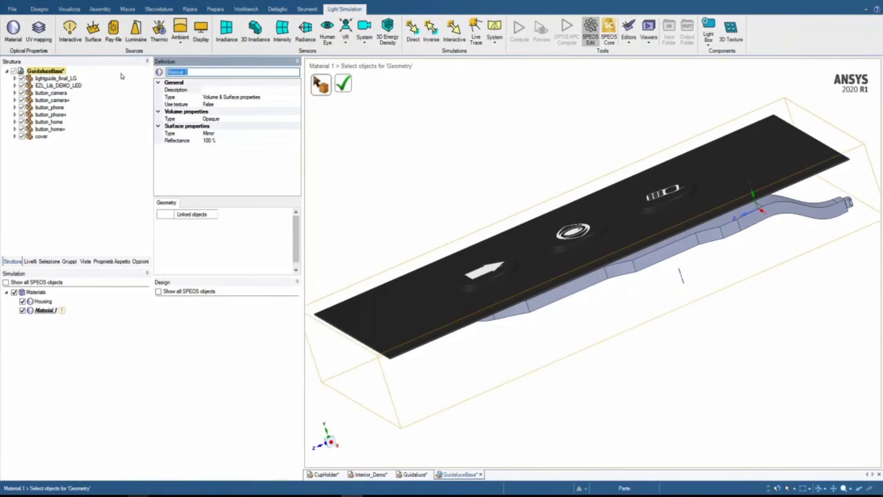
type("PMMA")
left_click(243, 119)
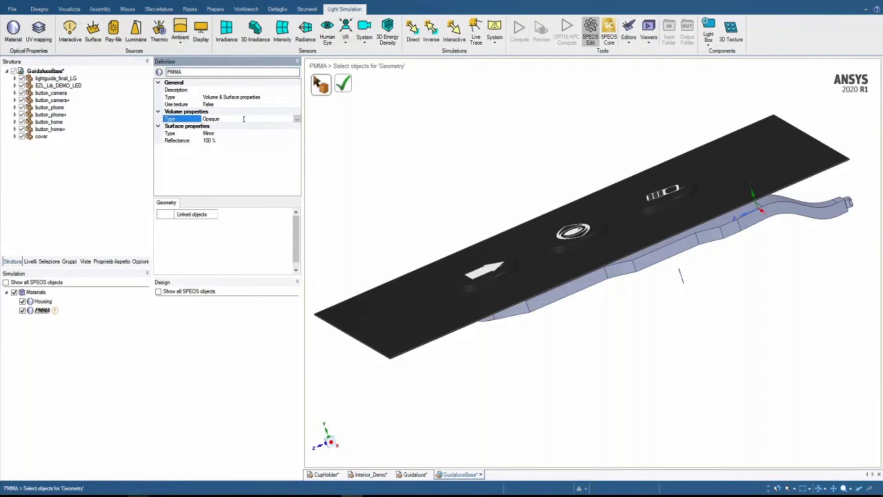
left_click(297, 120)
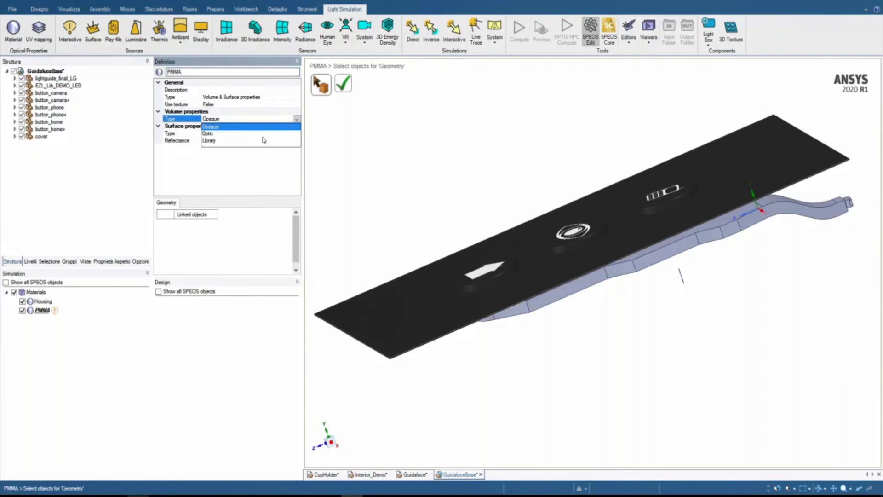
left_click(246, 135)
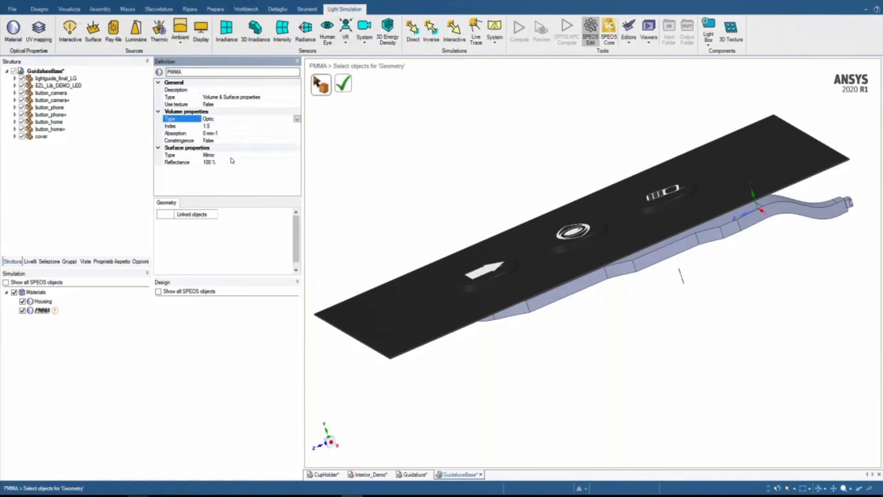
- Set the PMMA surface type to Optical Polished and assign the lightguide_final_LG body as its geometry
left_click(265, 156)
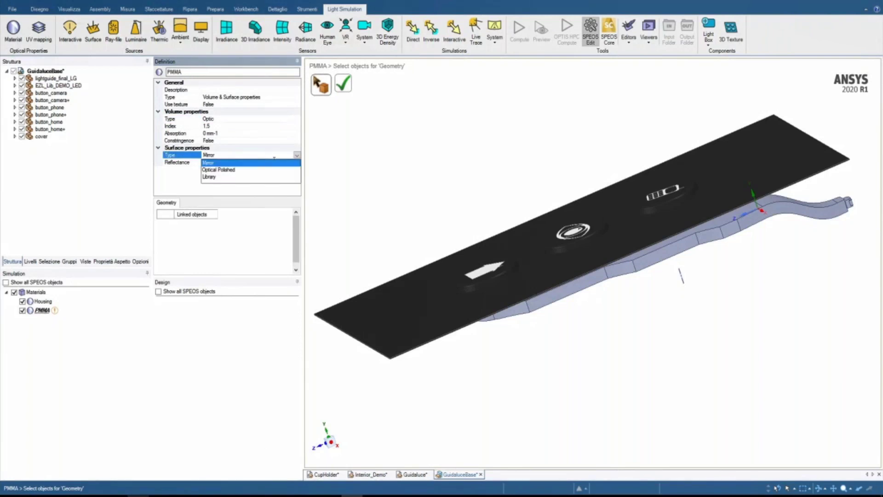
left_click(224, 170)
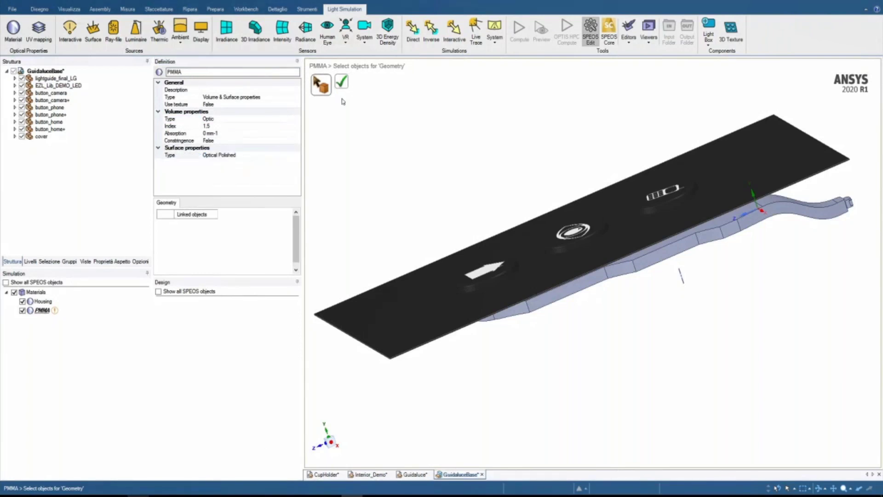
left_click(753, 239)
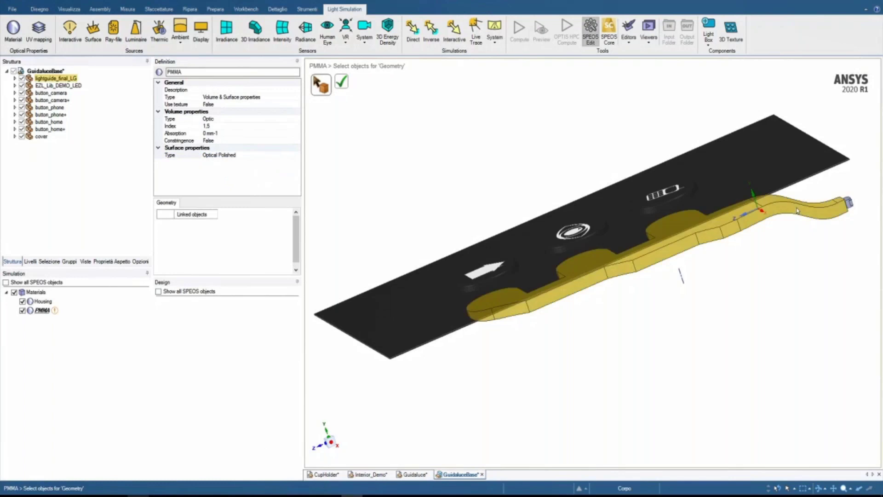
left_click(341, 82)
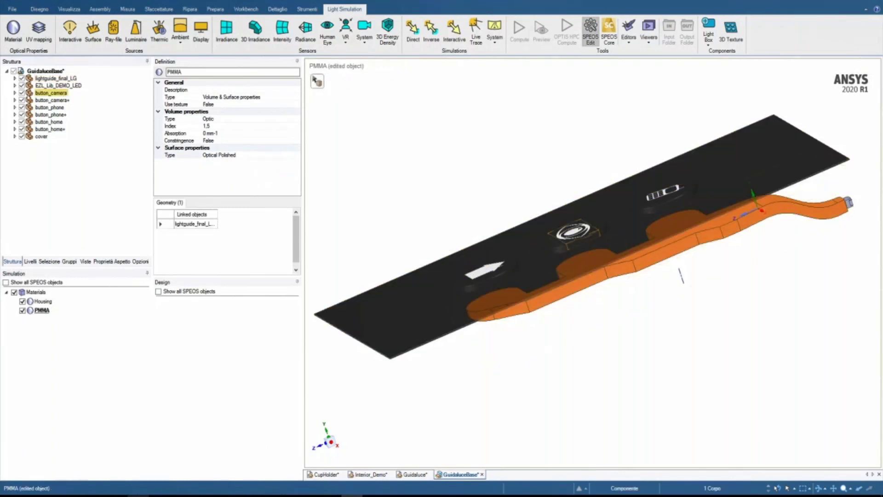
- Hide the EZL_Lib_DEMO_LED and lightguide_final_LG components to expose the underside of the cover and buttons
left_click(22, 86)
left_click(22, 78)
middle_click_drag(769, 363, 566, 210)
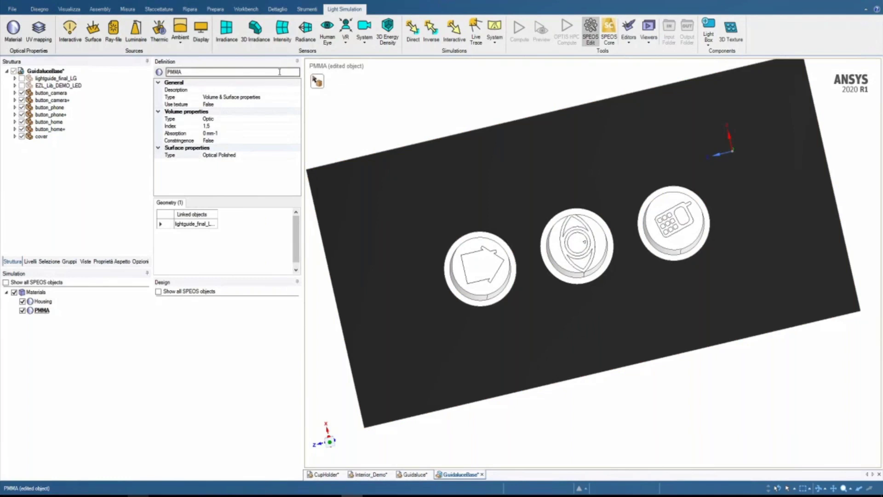
- Create a material named Diffuse with a Library volume type using the file Makrolon_2407_012044.material
left_click(13, 28)
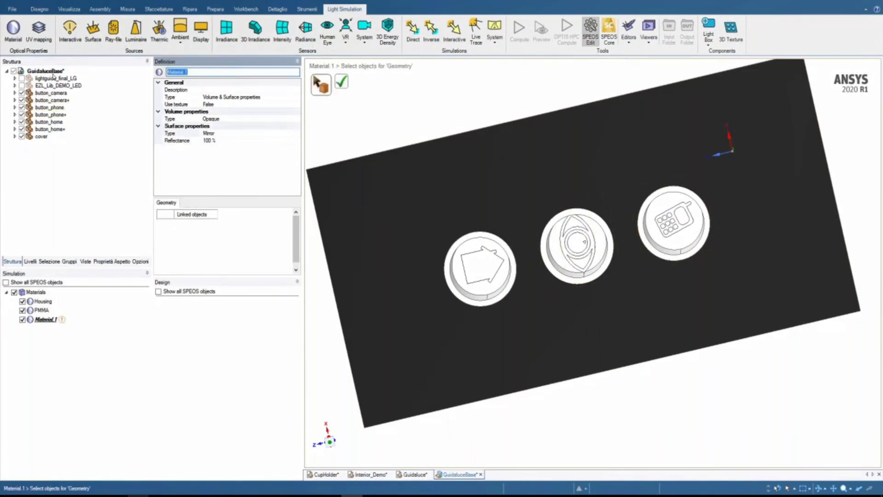
type("Dif")
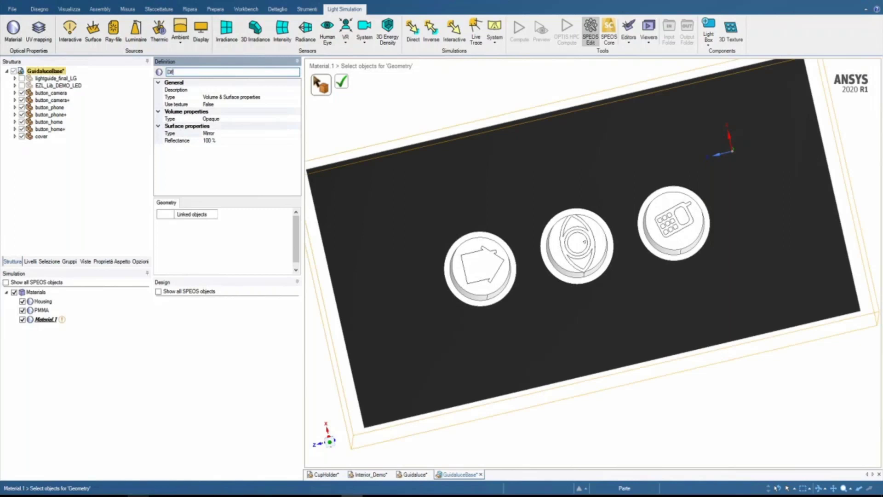
type("fuse")
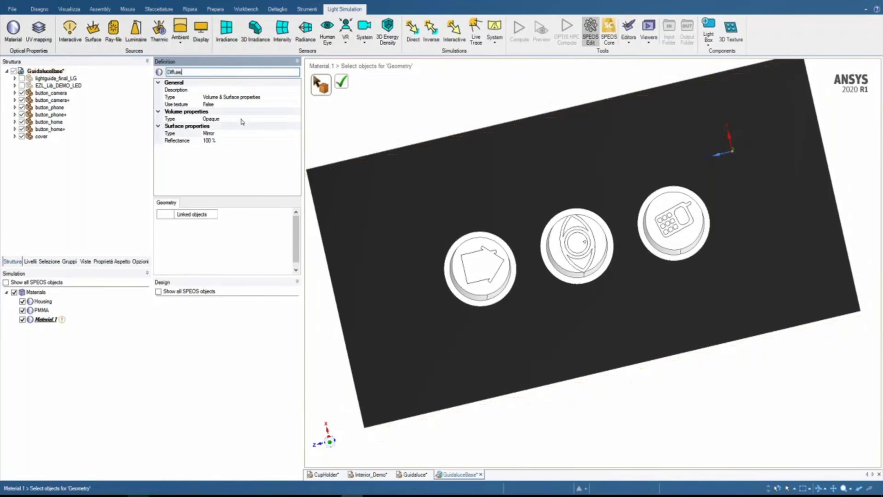
left_click(264, 118)
left_click(278, 120)
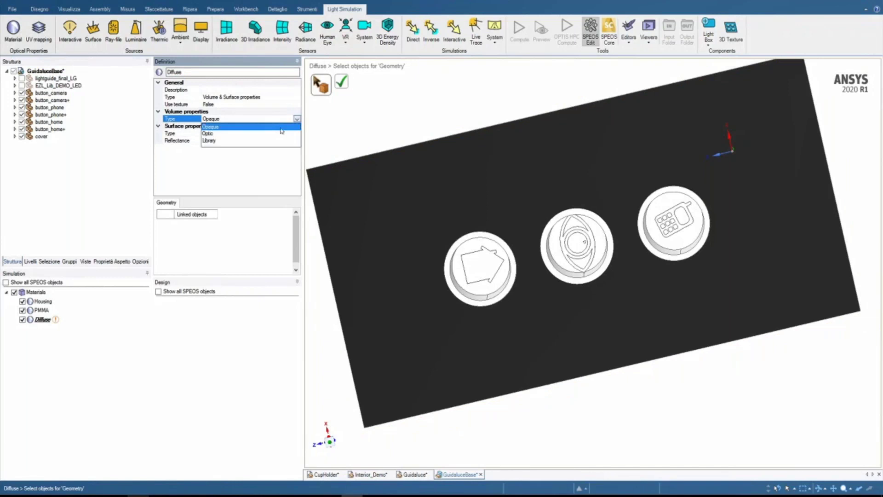
left_click(212, 140)
left_click(145, 64)
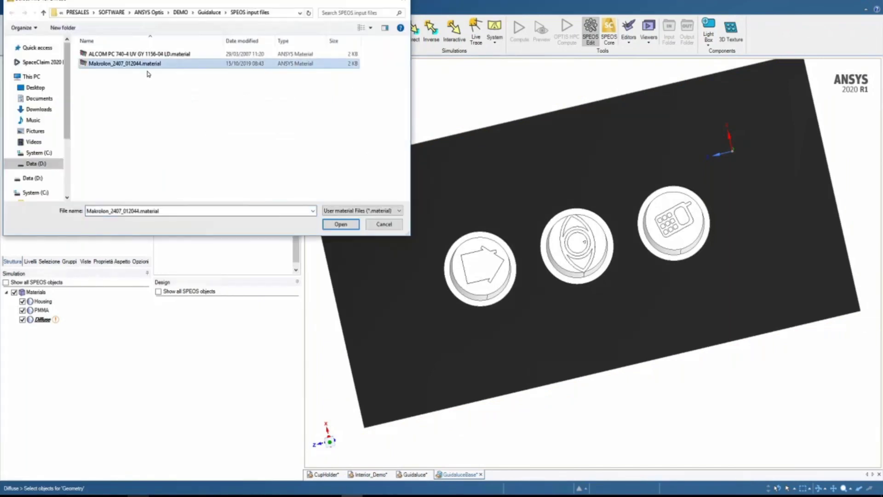
left_click(331, 224)
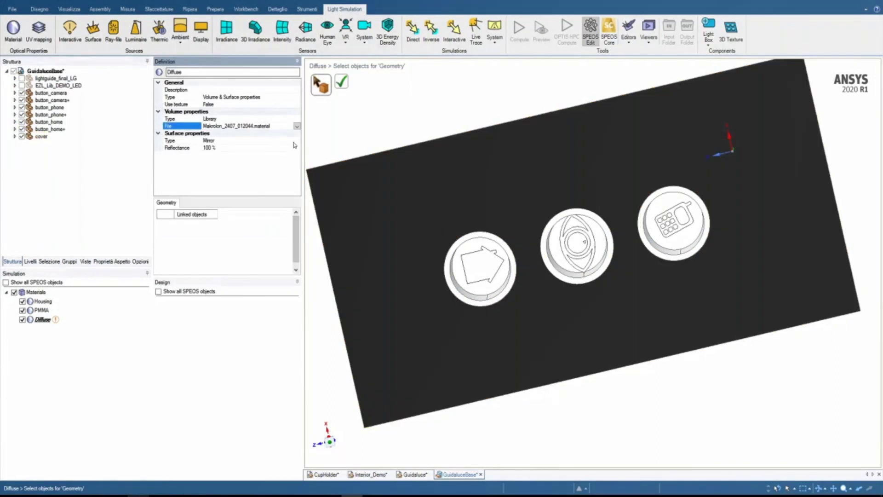
- Set the Diffuse surface type to Library and load Charmilles_35_transparent.scattering
left_click(295, 141)
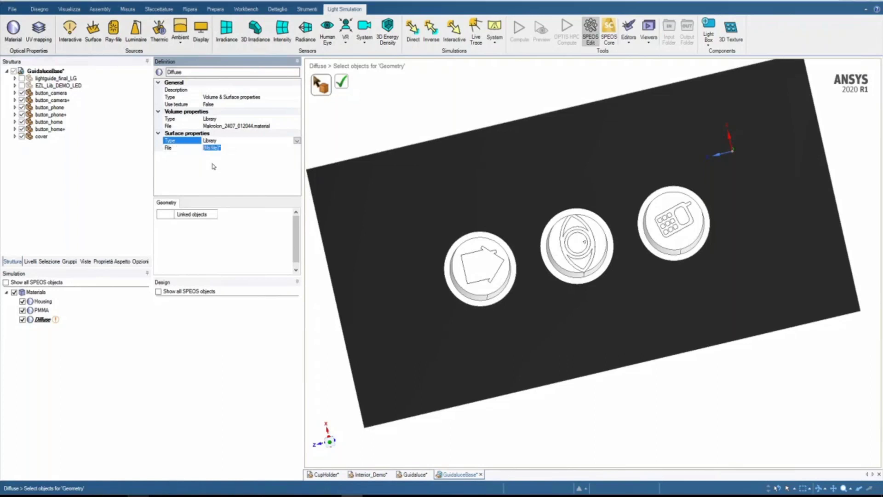
left_click(211, 163)
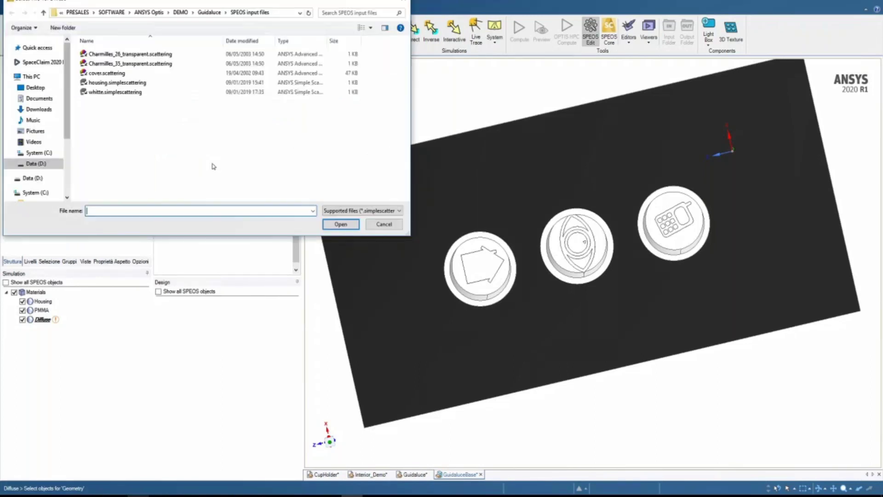
left_click(118, 64)
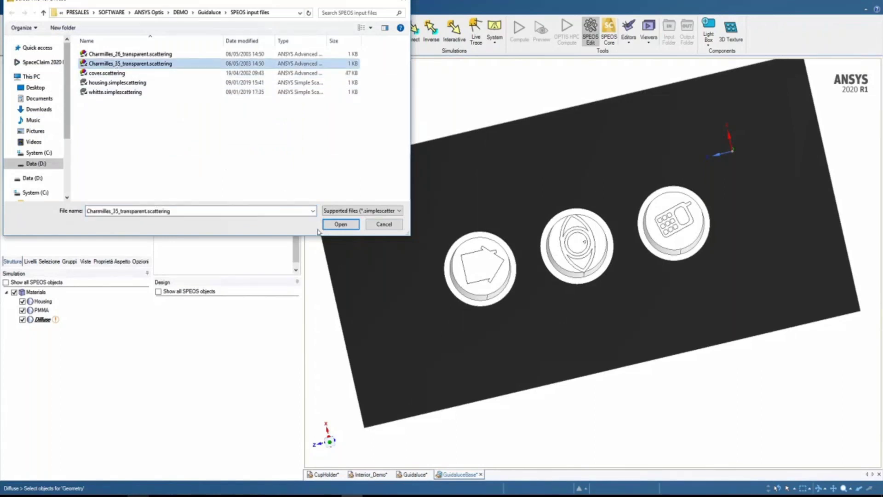
key("Return")
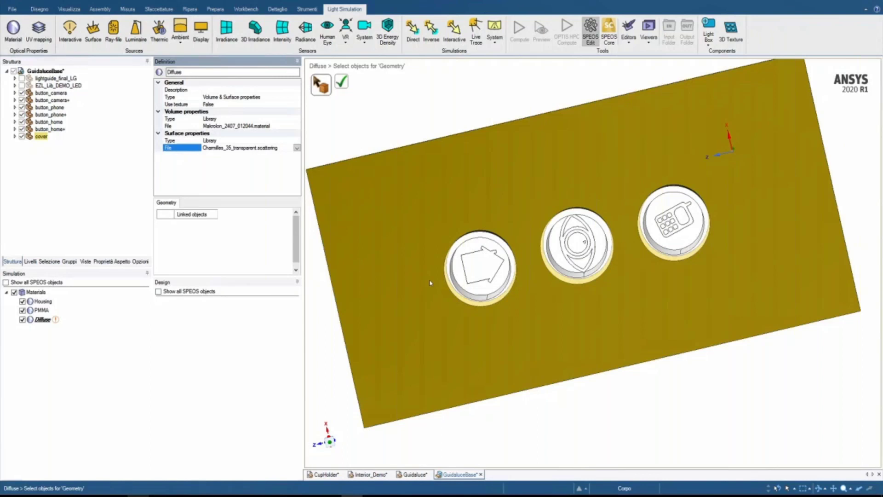
- Select all bodies of the home and camera buttons, including their icon inserts, as geometry for the Diffuse material
left_click(457, 276)
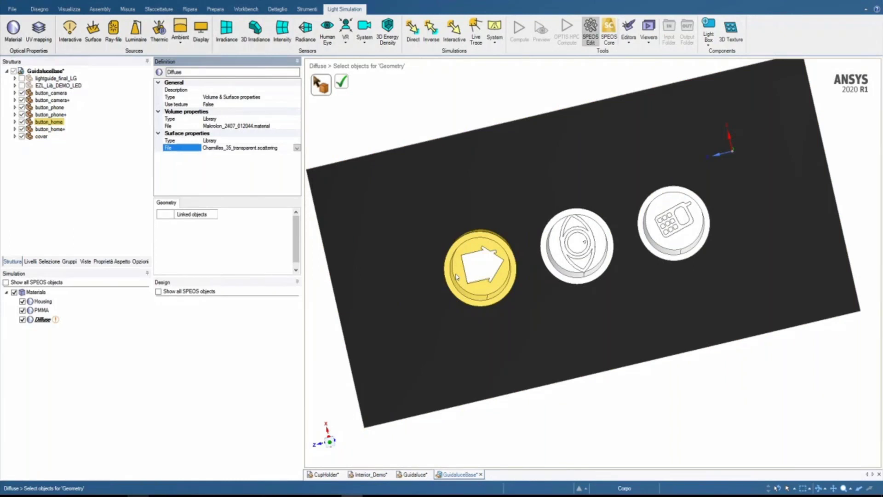
left_click(457, 276)
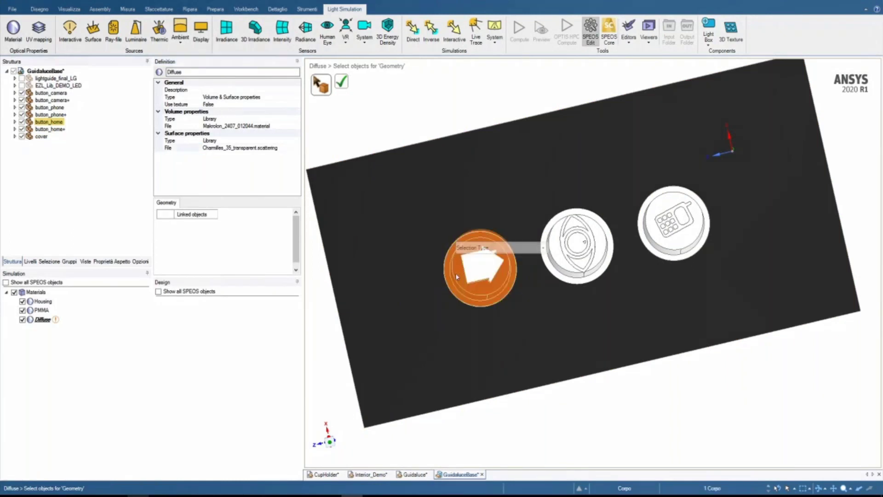
left_click(556, 270)
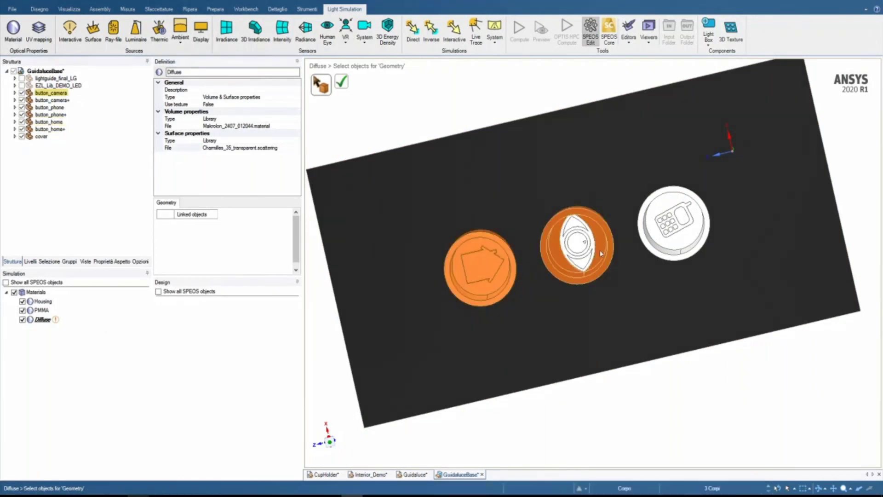
left_click(577, 243)
left_click(580, 225)
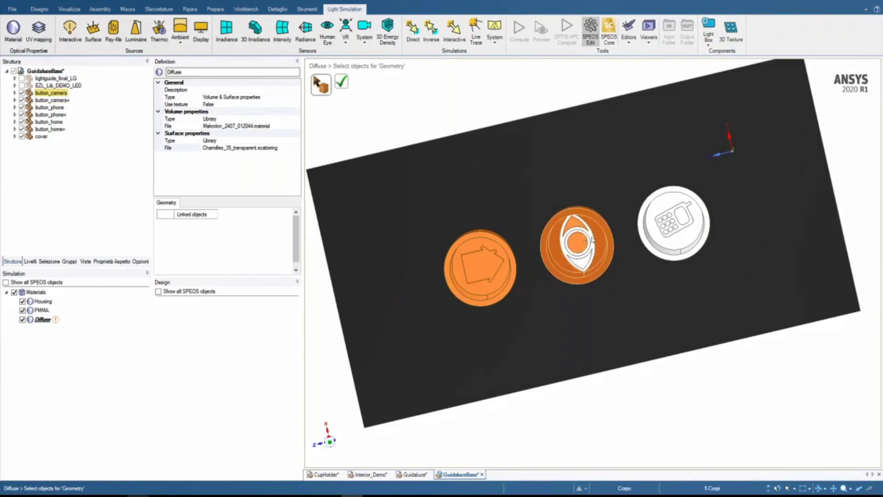
left_click(592, 240, "ctrl")
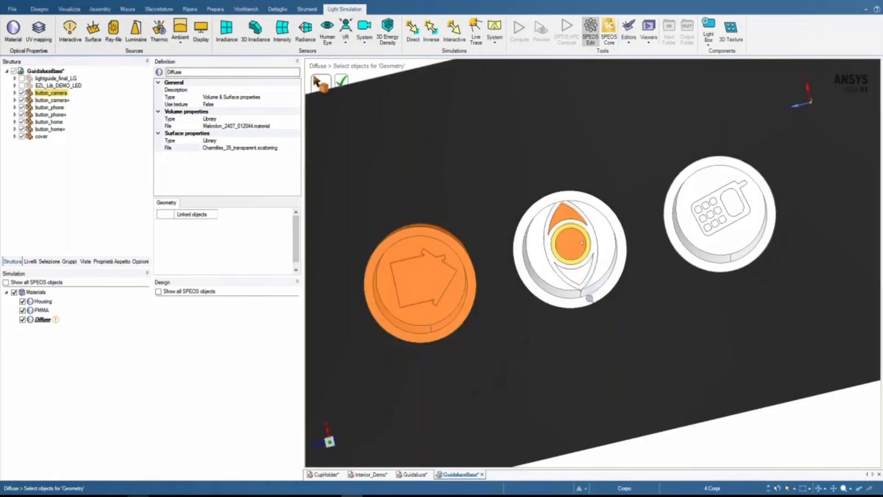
scroll(591, 240, "up", 5)
left_click(600, 242, "ctrl")
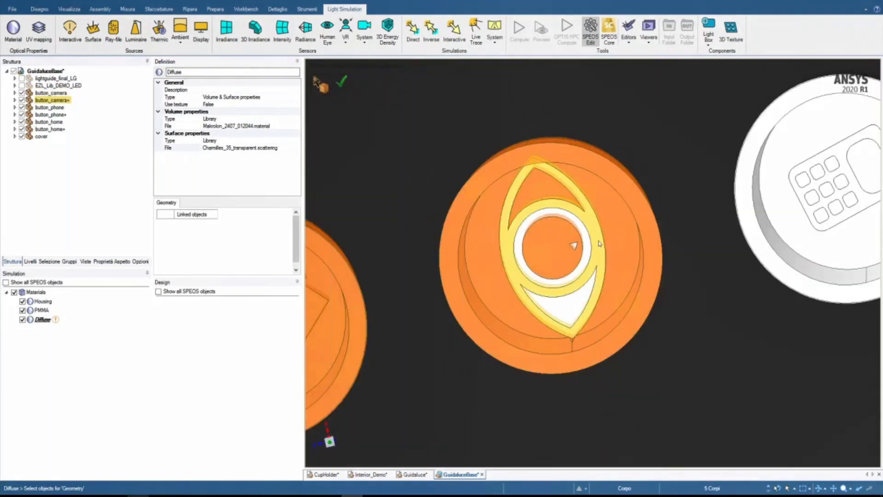
left_click(599, 243, "ctrl")
left_click(590, 265, "ctrl")
left_click(579, 282, "ctrl")
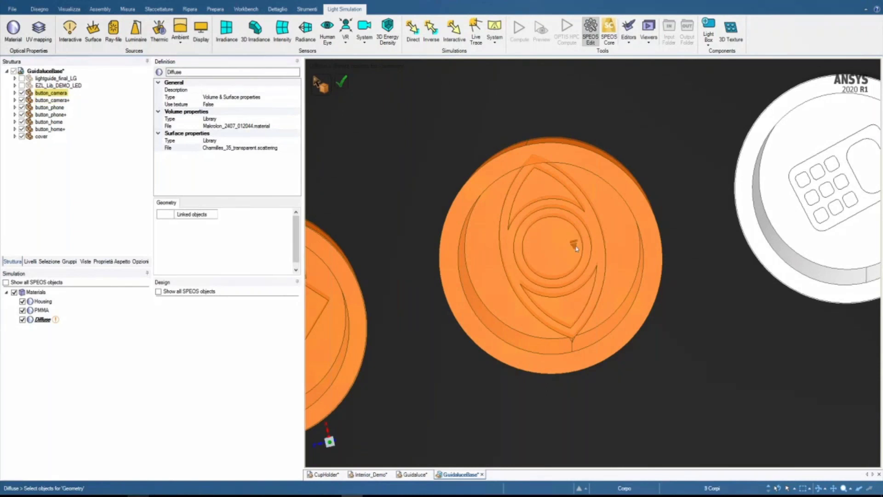
- Add all phone button bodies, including the icon insert and nine keypad keys, and confirm the Diffuse material's geometry
left_click(773, 221, "ctrl")
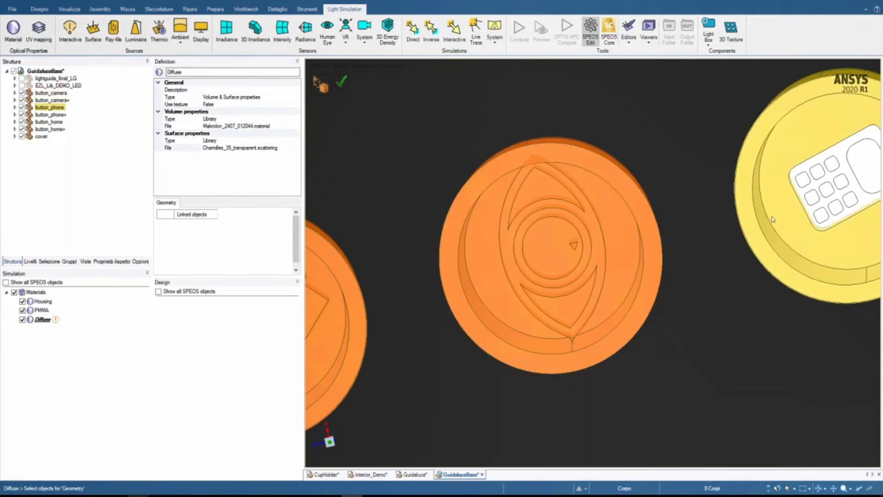
left_click(876, 134, "ctrl")
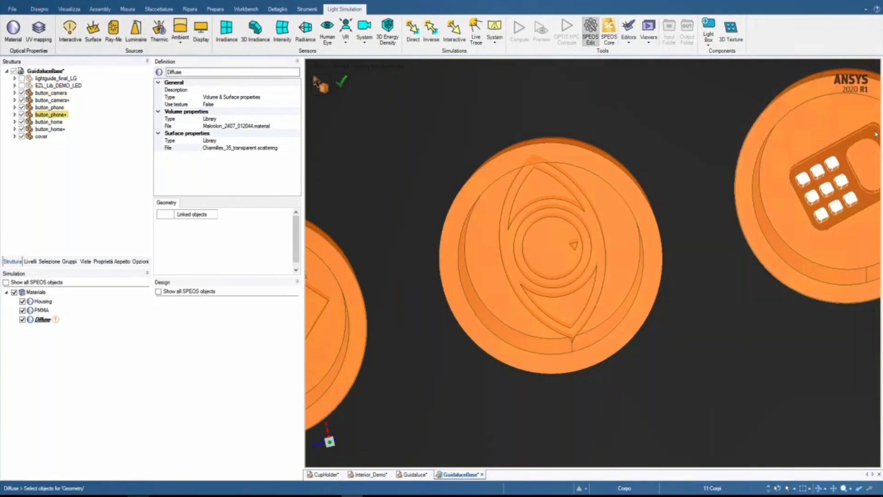
left_click(833, 162, "ctrl")
left_click(842, 180, "ctrl")
left_click(852, 198, "ctrl")
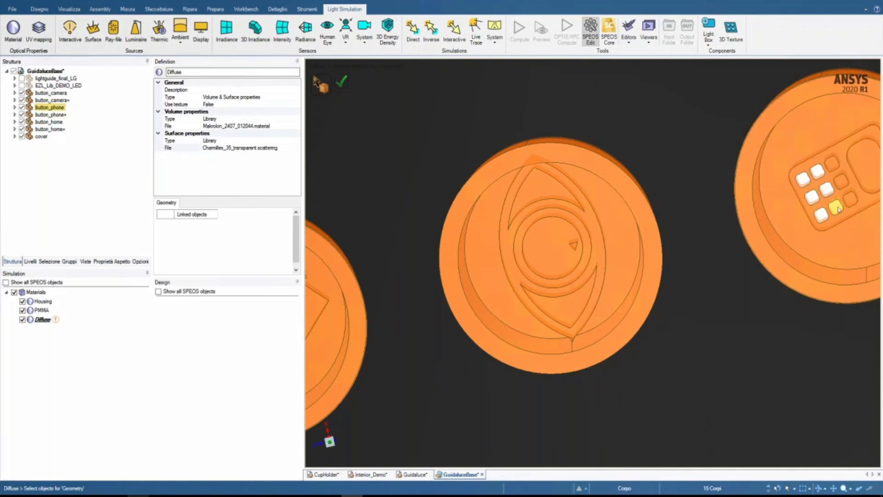
left_click(835, 207, "ctrl")
left_click(827, 189, "ctrl")
left_click(817, 171, "ctrl")
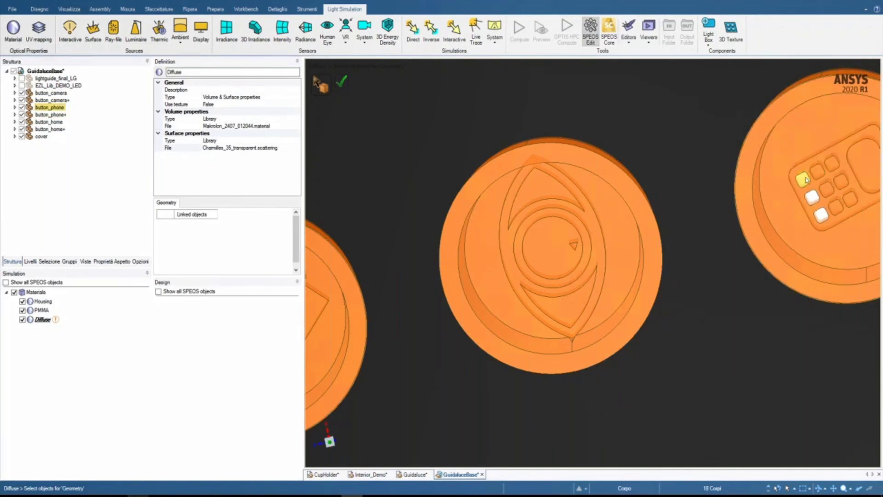
left_click(803, 180, "ctrl")
left_click(812, 197, "ctrl")
left_click(822, 214, "ctrl")
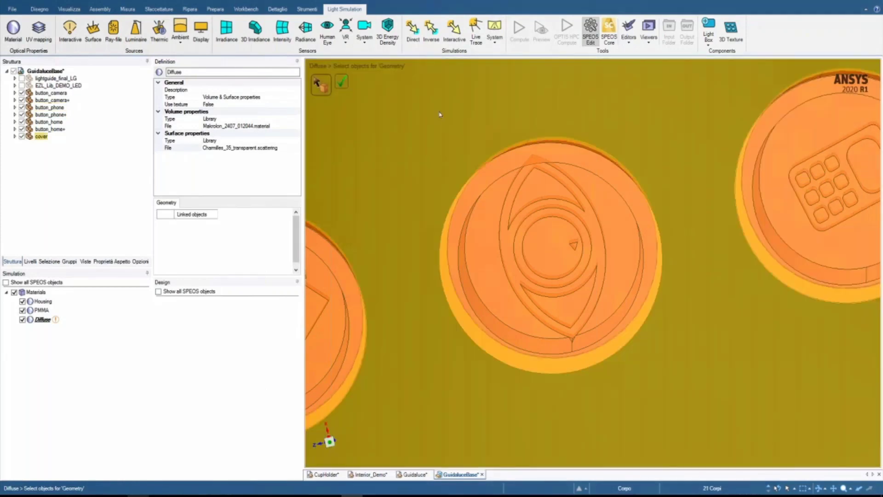
left_click(342, 83)
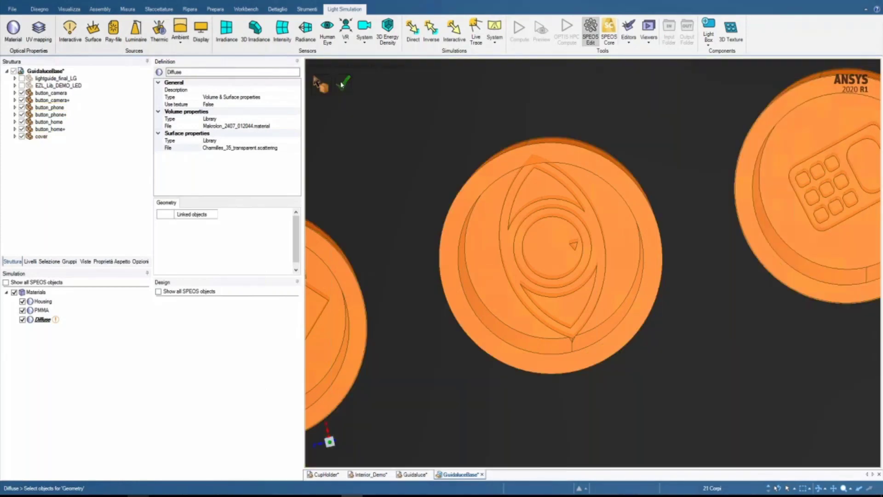
left_click(342, 83)
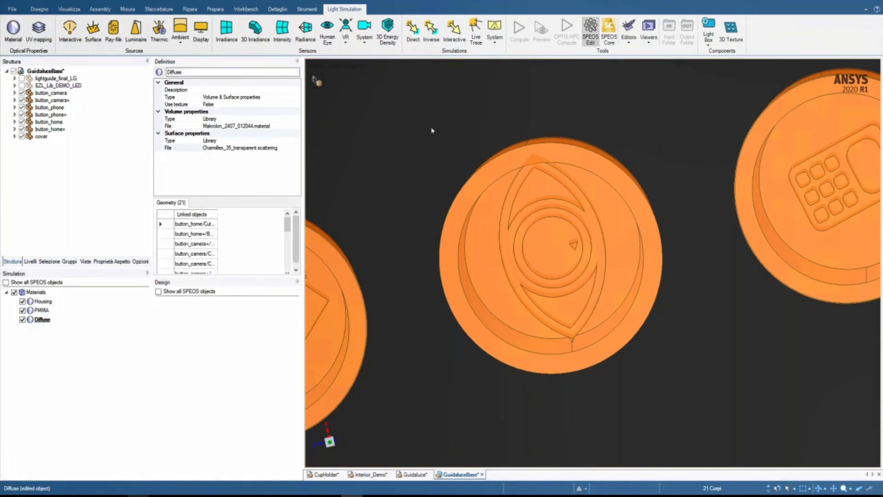
middle_click_drag(550, 165, 670, 360)
scroll(666, 325, "down", 6)
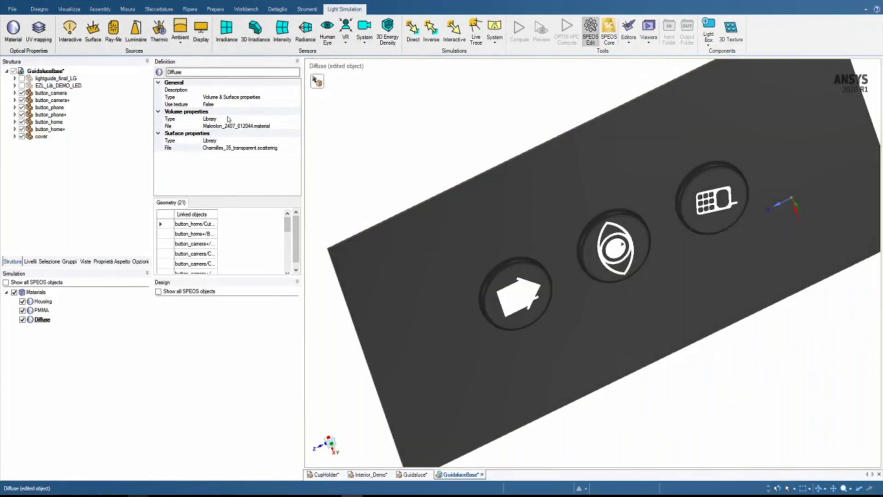
- Create a new material named Cover
left_click(12, 31)
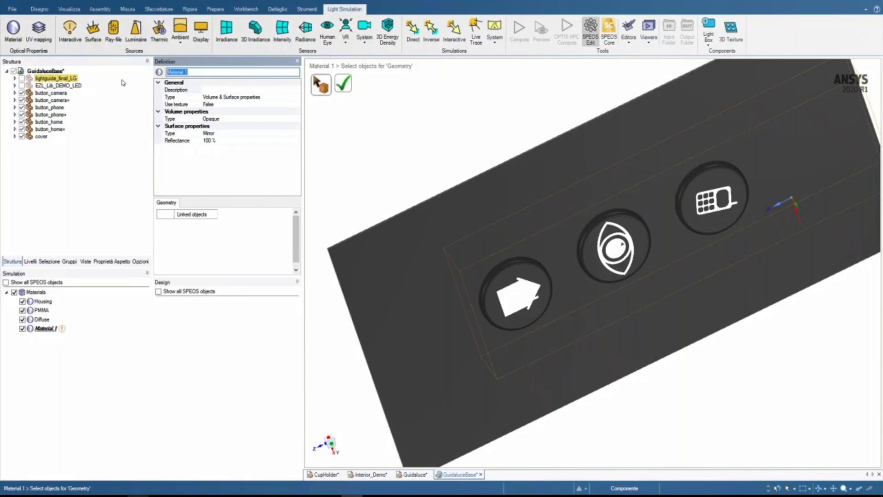
type("Cover")
key("Return")
key("Tab")
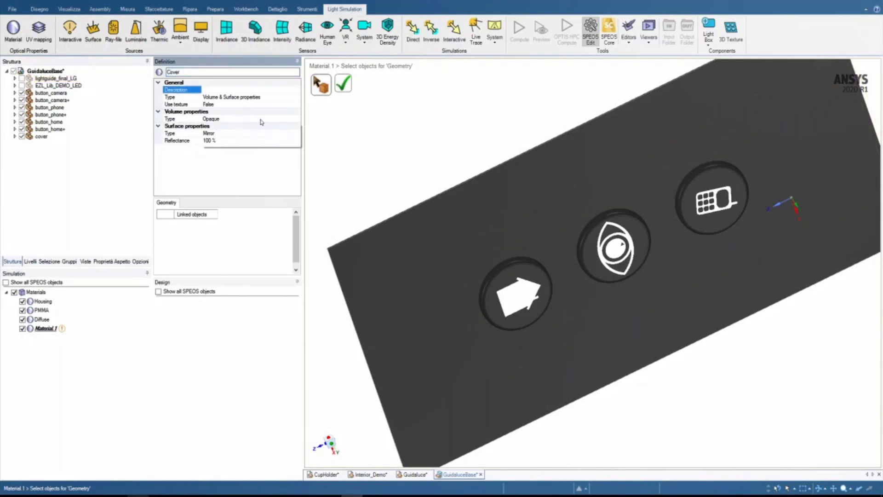
key("Tab")
key("Tab")
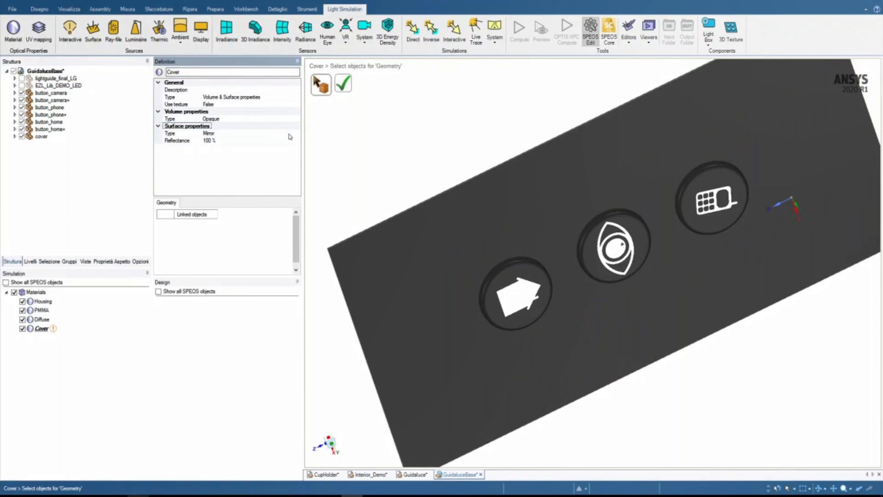
- Set the Cover surface type to Library with the file cover.scattering, and assign the cover body as its geometry
left_click(294, 141)
left_click(297, 140)
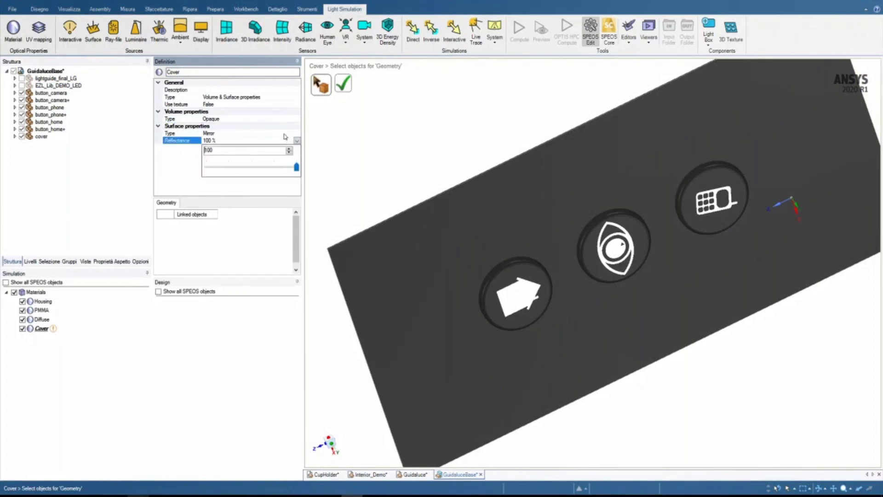
left_click(289, 135)
left_click(297, 133)
left_click(297, 134)
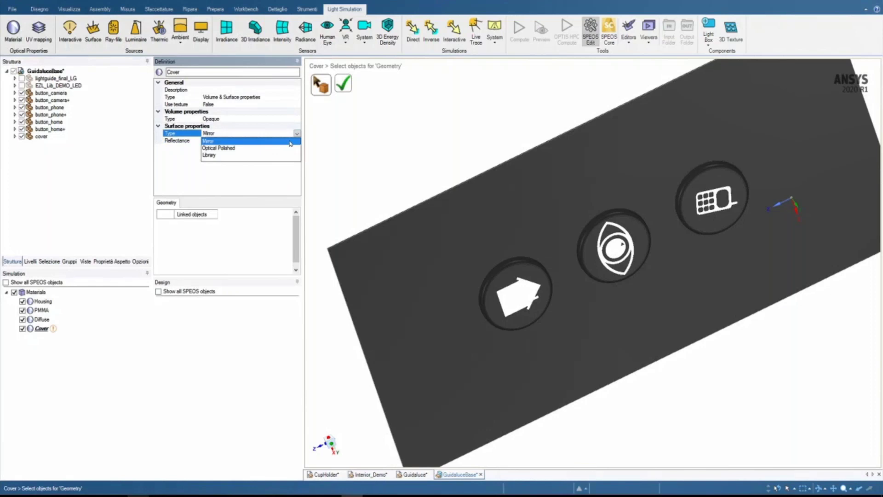
left_click(220, 155)
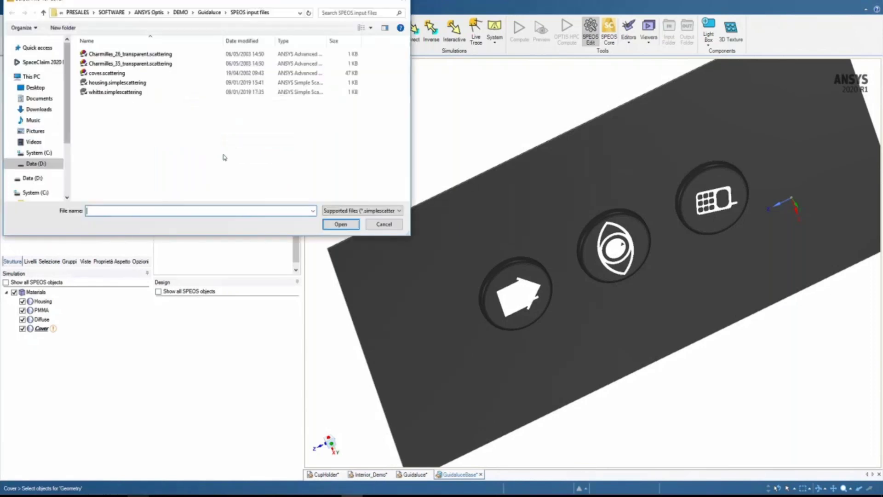
left_click(107, 73)
left_click(345, 224)
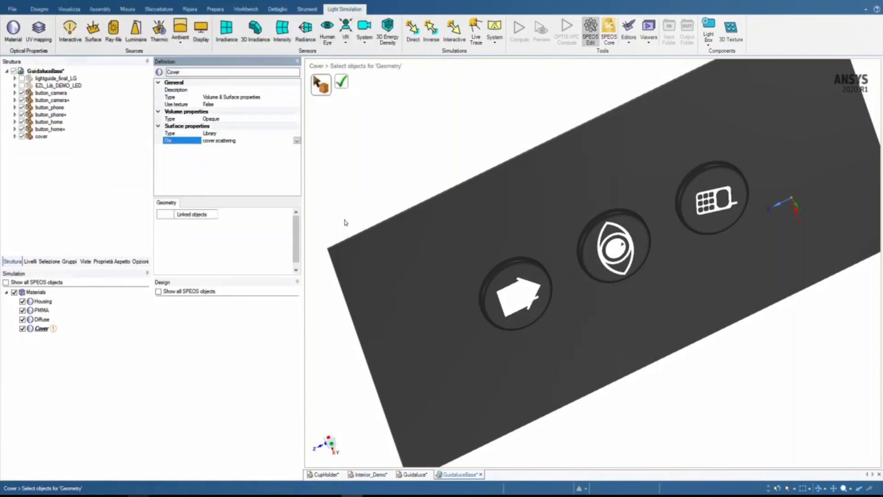
left_click(406, 248)
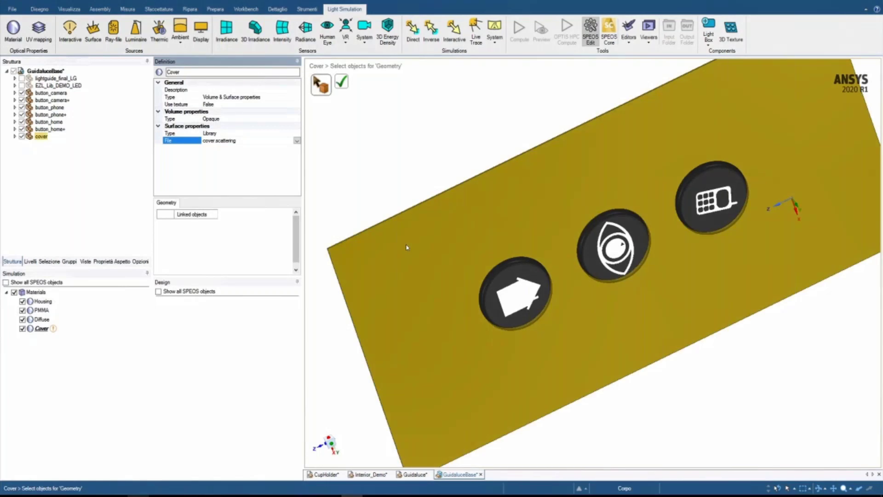
left_click(342, 82)
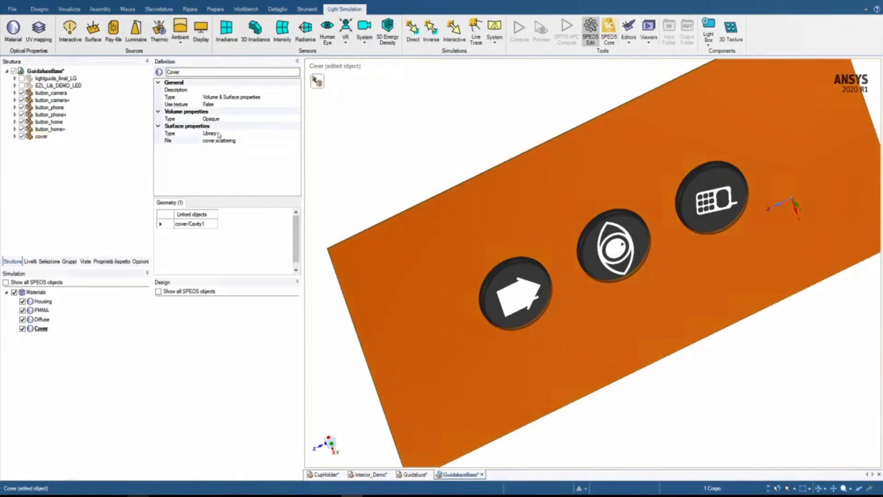
- Create a material named Surface and set its general type to Face properties
left_click(13, 31)
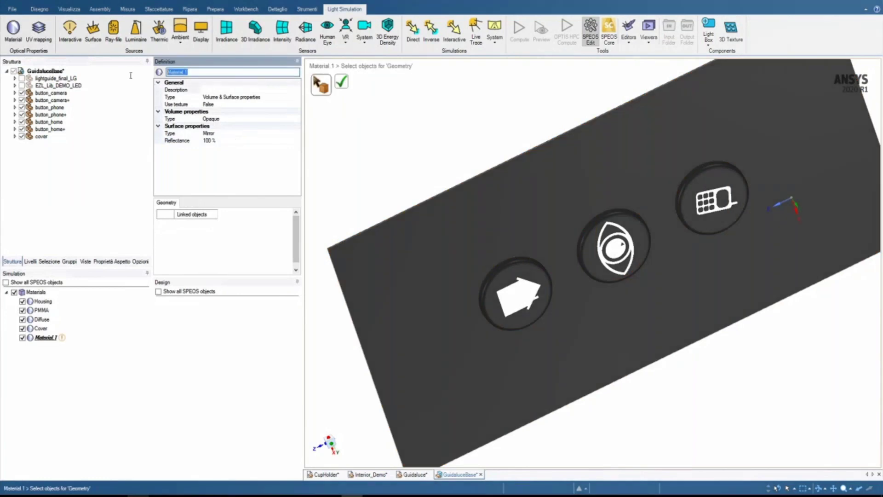
type("Surface")
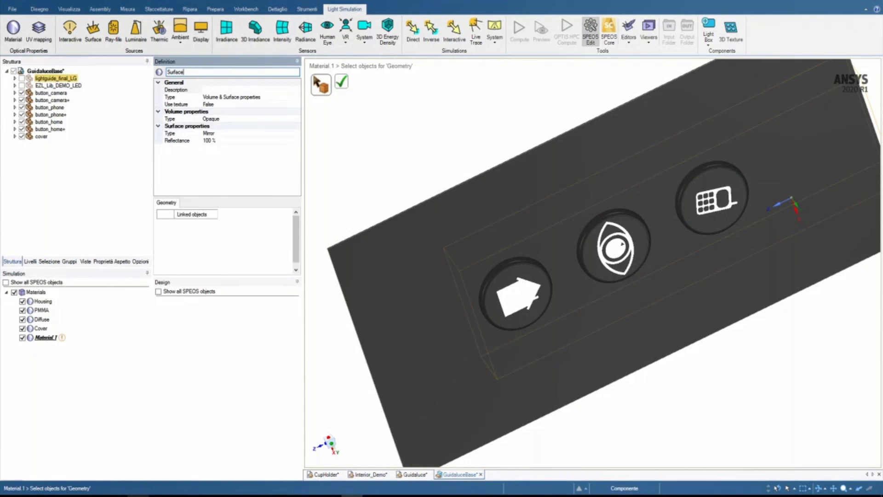
left_click(270, 99)
left_click(296, 98)
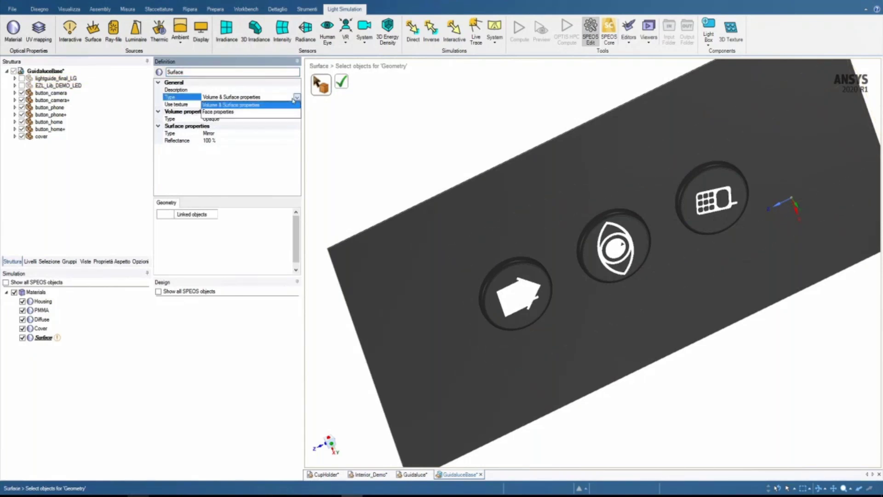
left_click(265, 111)
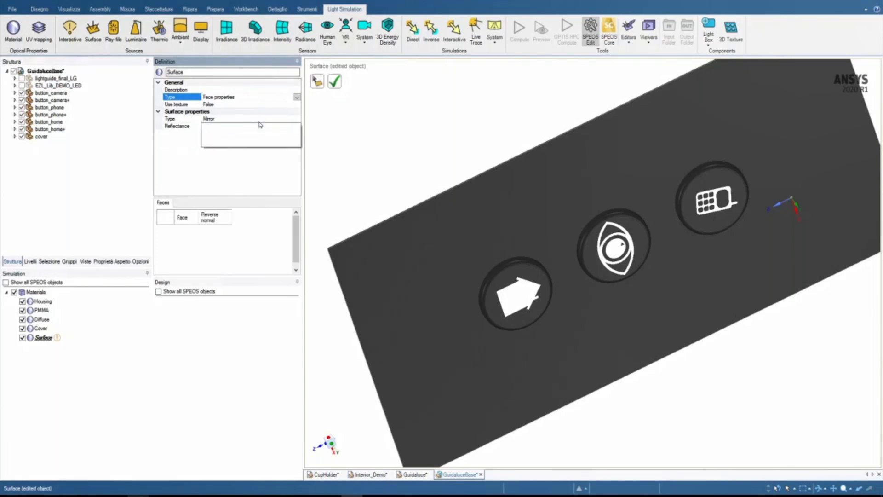
- Set the surface type of the Surface material to Library and load cover.scattering
left_click(280, 120)
left_click(213, 140)
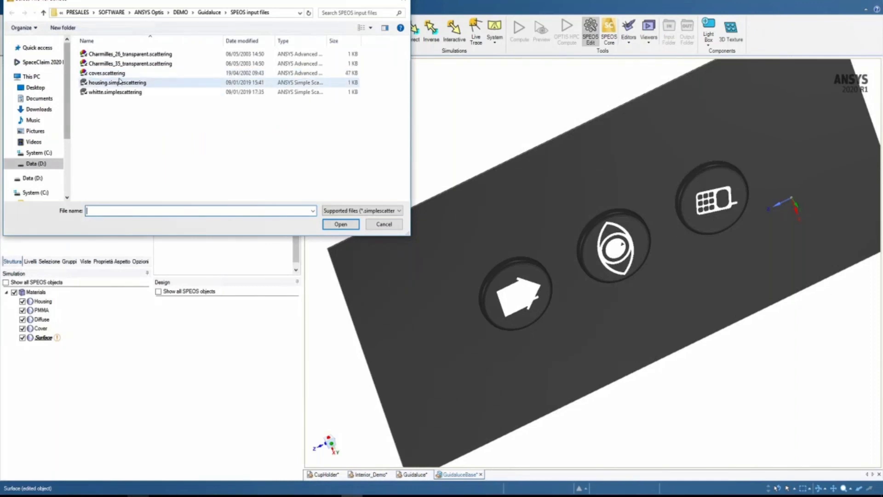
left_click(121, 75)
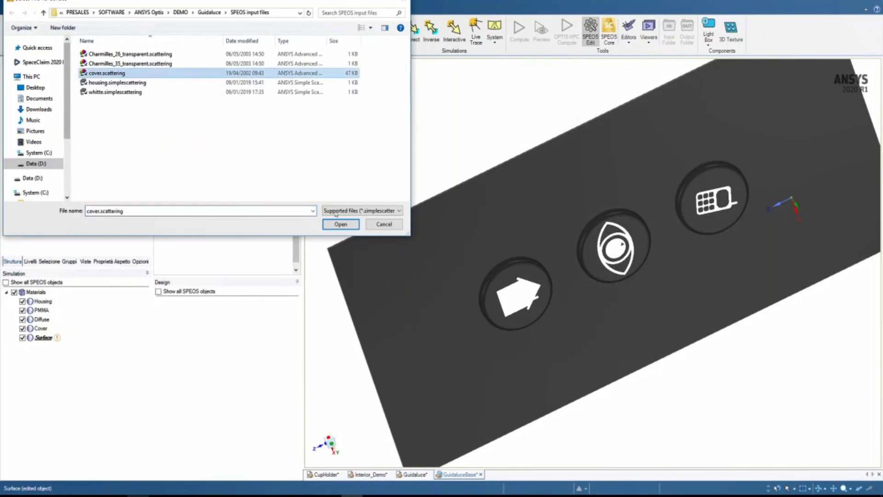
left_click(355, 224)
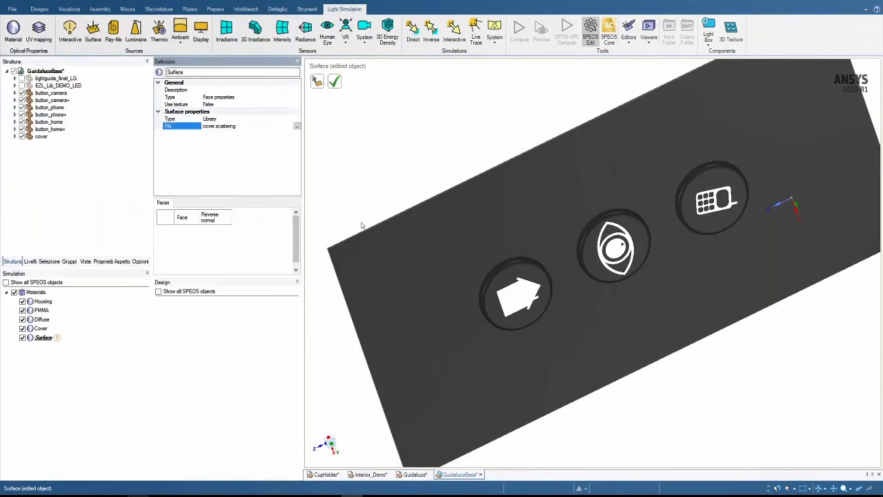
- Select the home button's top face around the icon, its rounded edges and its side faces for the Surface material
left_click(319, 85)
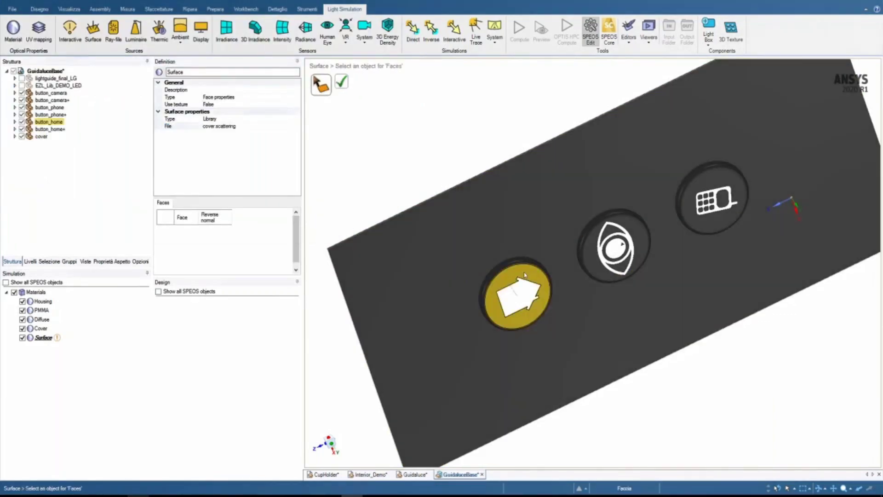
middle_click_drag(527, 274, 556, 275)
scroll(577, 304, "up", 5)
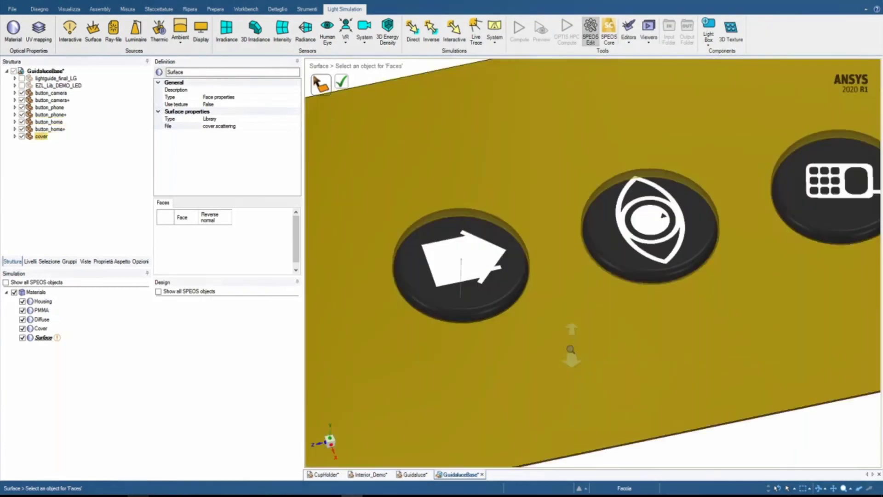
left_click(516, 272)
left_click(519, 291, "ctrl")
left_click(478, 317, "ctrl")
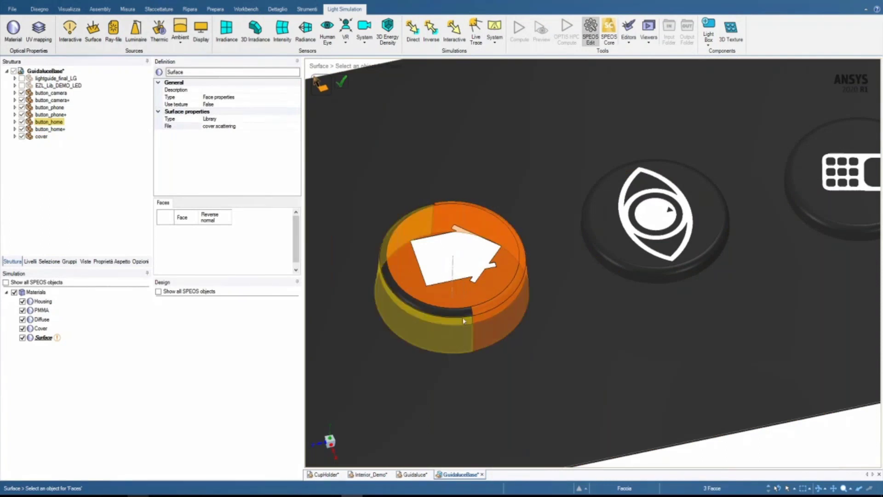
left_click(463, 311, "ctrl")
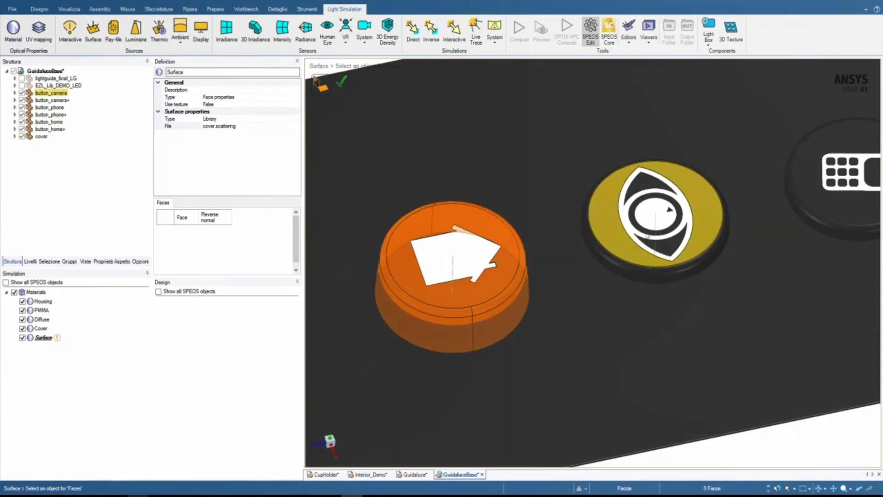
- Add the camera button's dark faces inside and around the eye icon, plus its rounded edges and side faces, to the selection
left_click(663, 187, "ctrl")
left_click(670, 211, "ctrl")
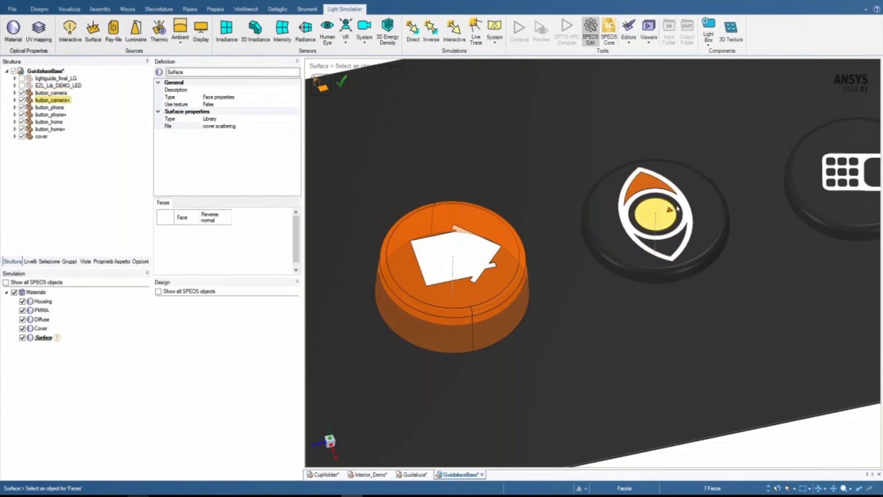
left_click(679, 208, "ctrl")
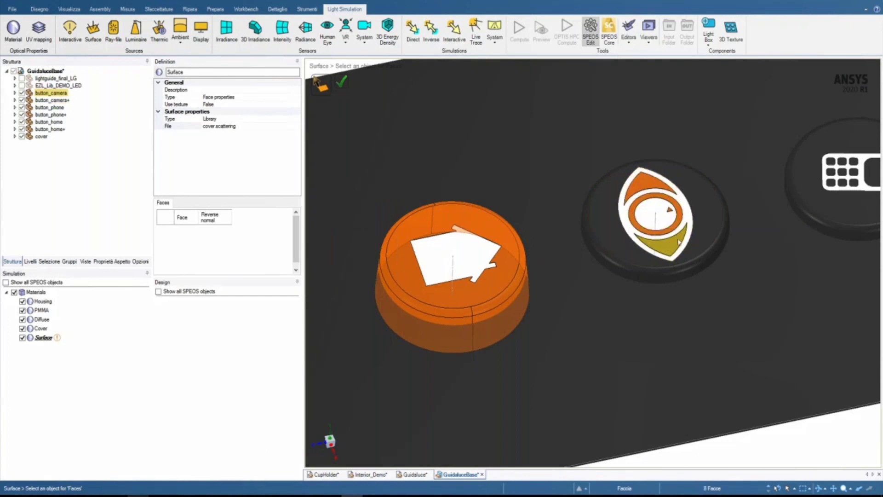
left_click(714, 235, "ctrl")
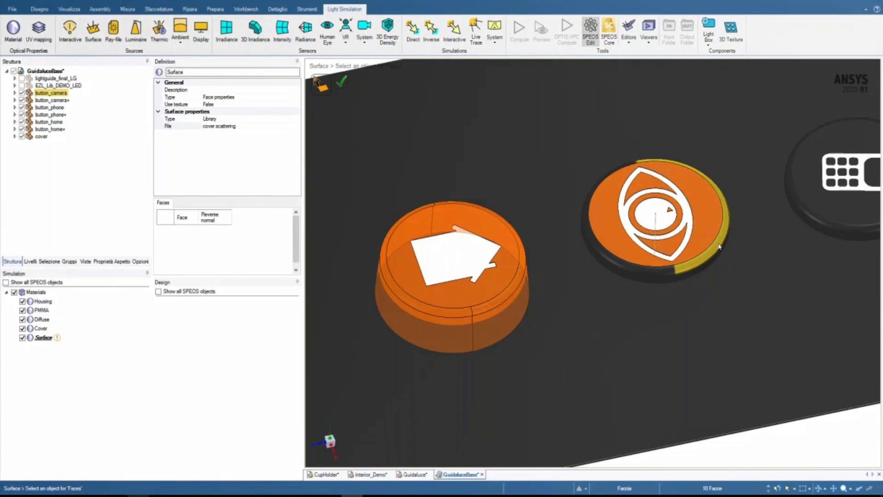
left_click(720, 253, "ctrl")
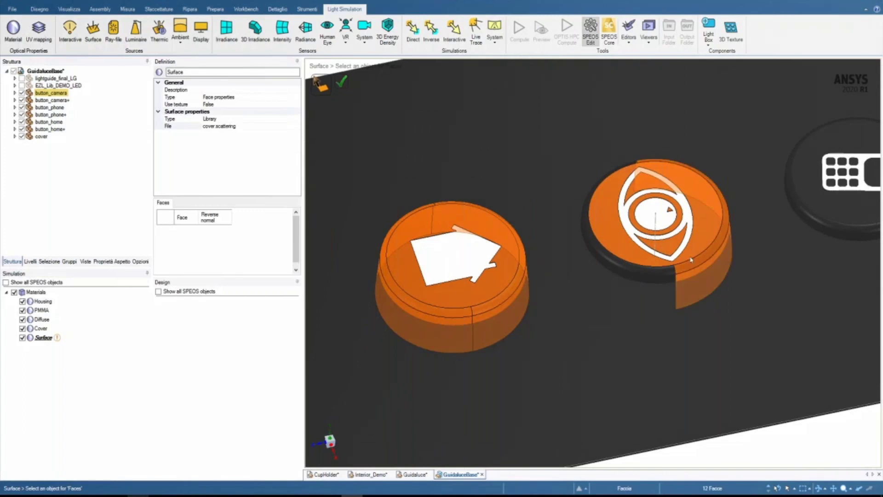
left_click(672, 274, "ctrl")
- Add the phone button's nine keypad keys, screen, top, rounded edge and side faces, and confirm the Surface material's faces
left_click(832, 183, "ctrl")
left_click(843, 183, "ctrl")
left_click(854, 182, "ctrl")
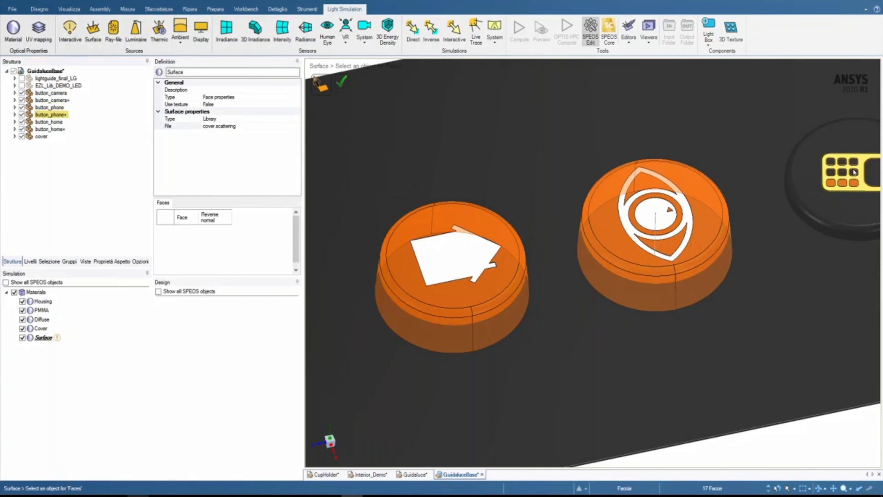
left_click(854, 171, "ctrl")
left_click(832, 162, "ctrl")
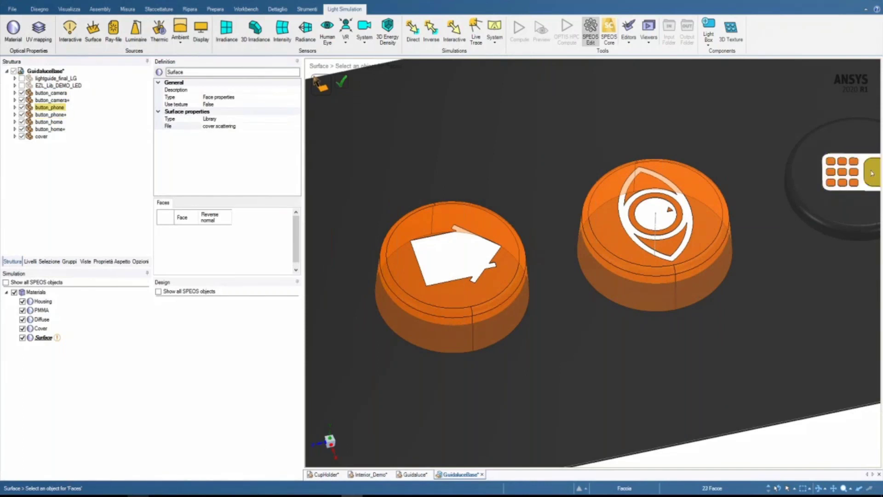
left_click(867, 146, "ctrl")
left_click(848, 236, "ctrl")
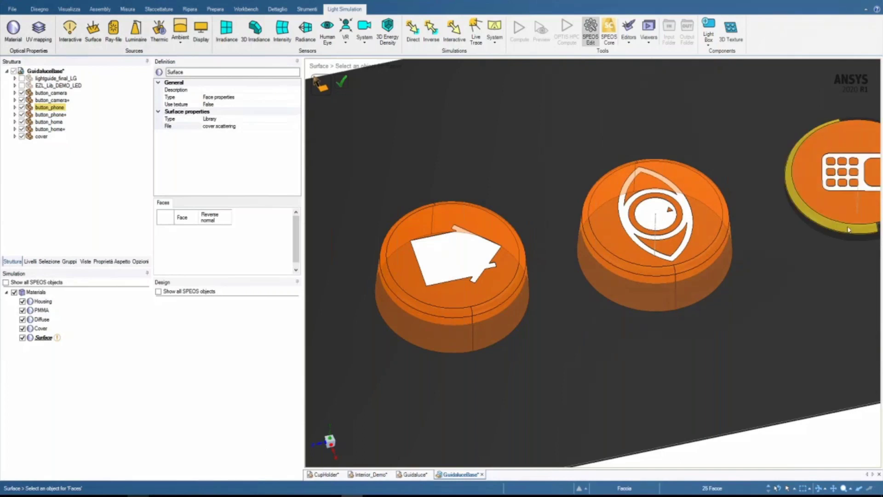
left_click(846, 238, "ctrl")
left_click(845, 219, "ctrl")
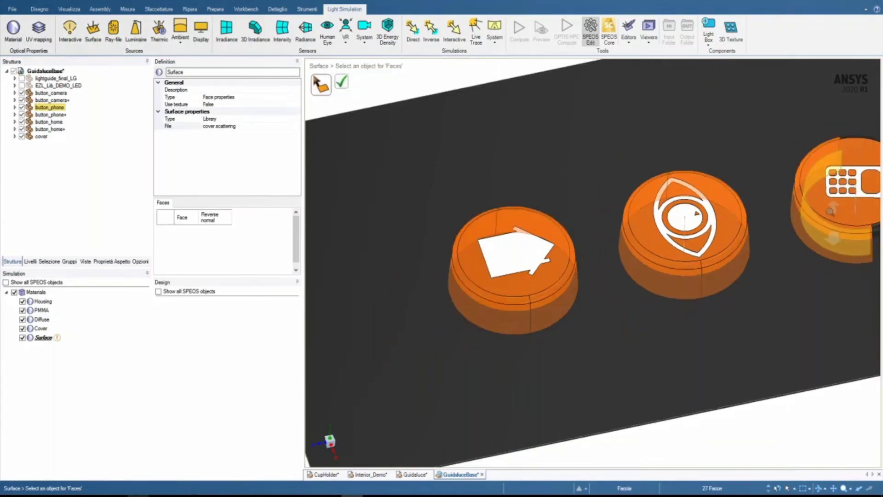
scroll(847, 221, "down", 5)
left_click(869, 230, "ctrl")
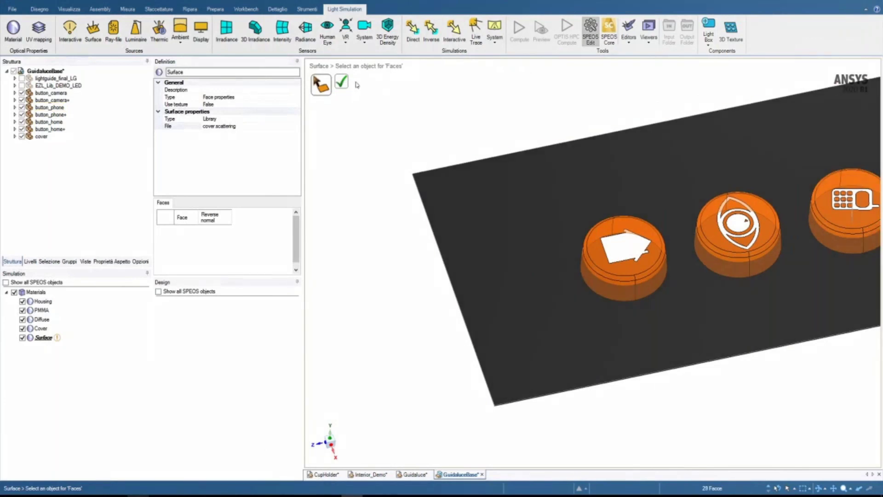
left_click(341, 81)
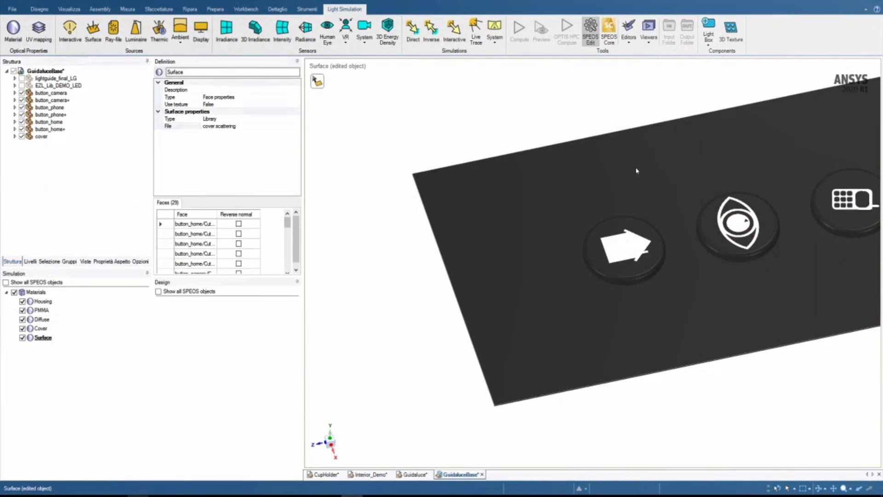
- Leave editing of the Surface material and show the lightguide_final_LG and EZL_Lib_DEMO_LED components
scroll(644, 172, "down", 5)
scroll(840, 264, "up", 3)
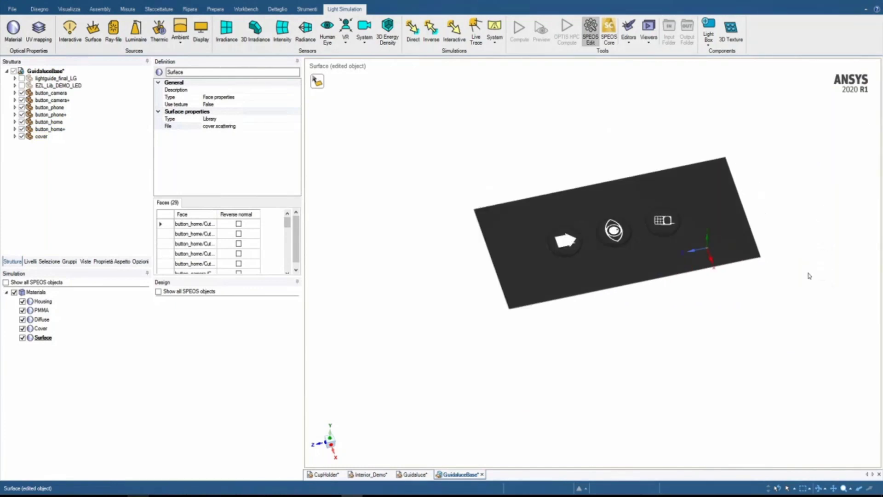
key("h")
left_click(380, 183)
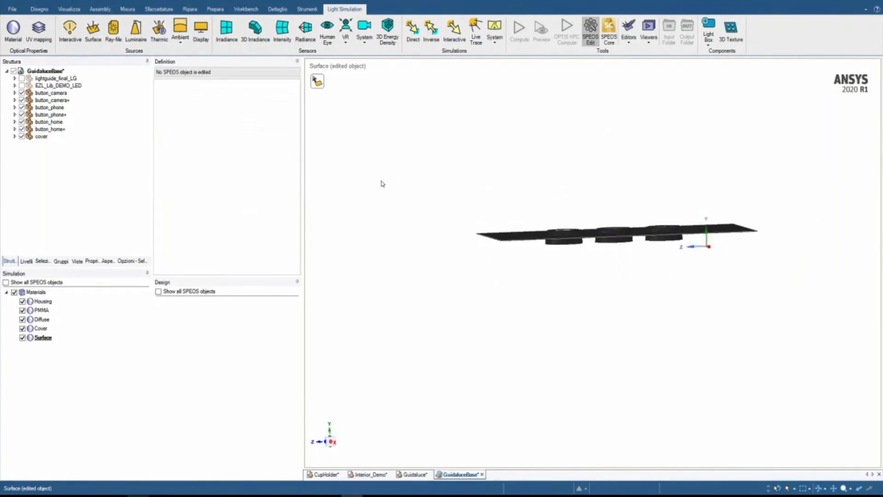
left_click(21, 78)
middle_click_drag(535, 219, 602, 284)
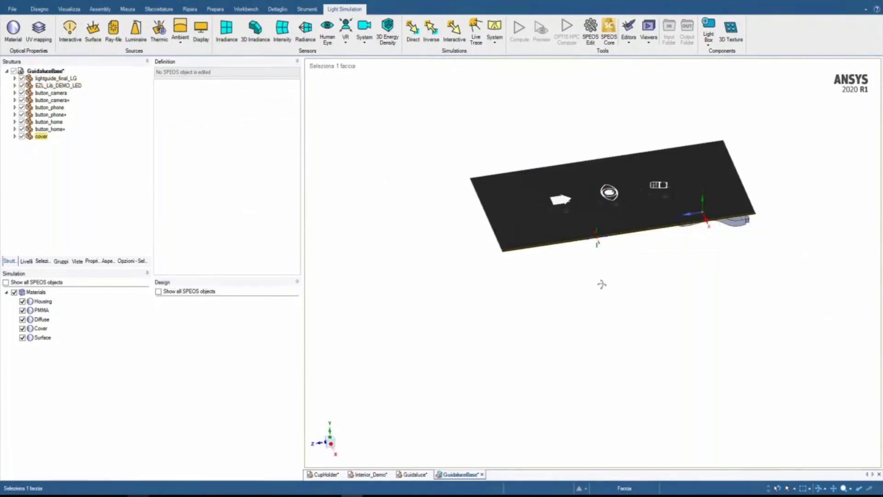
scroll(604, 152, "up", 1)
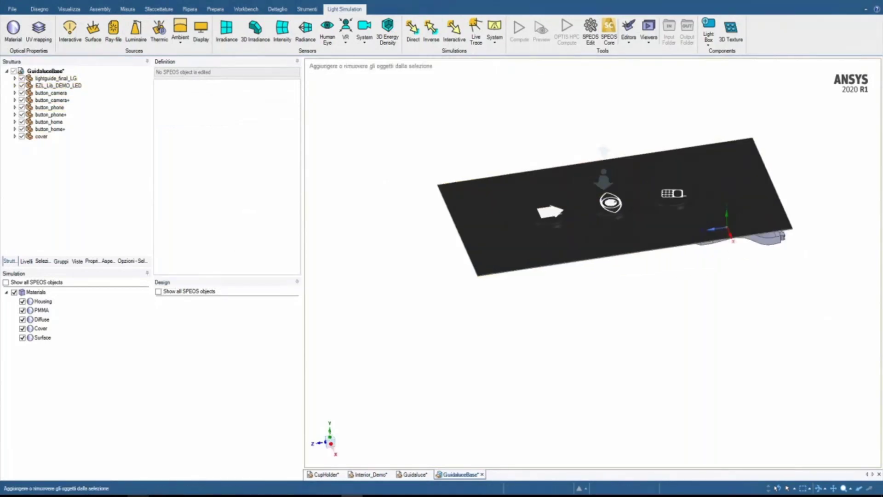
scroll(604, 152, "up", 2)
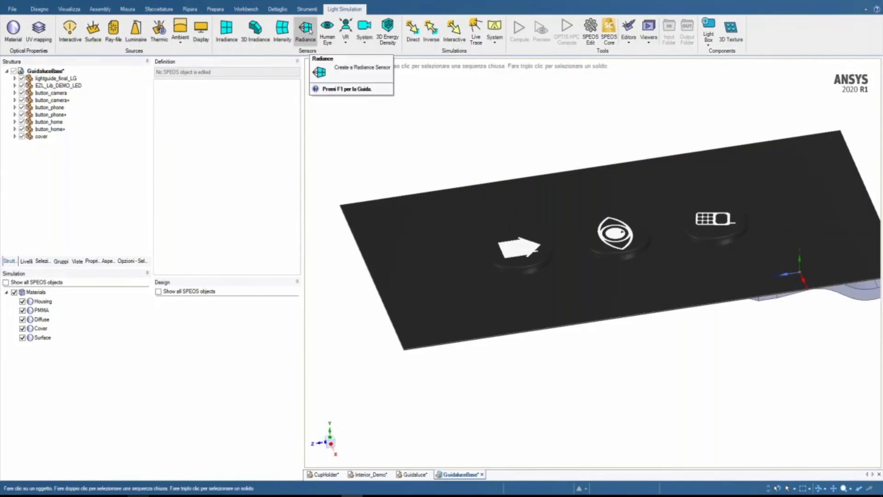
- Create a coordinate system at the centre of the eye icon on the camera button
left_click(40, 10)
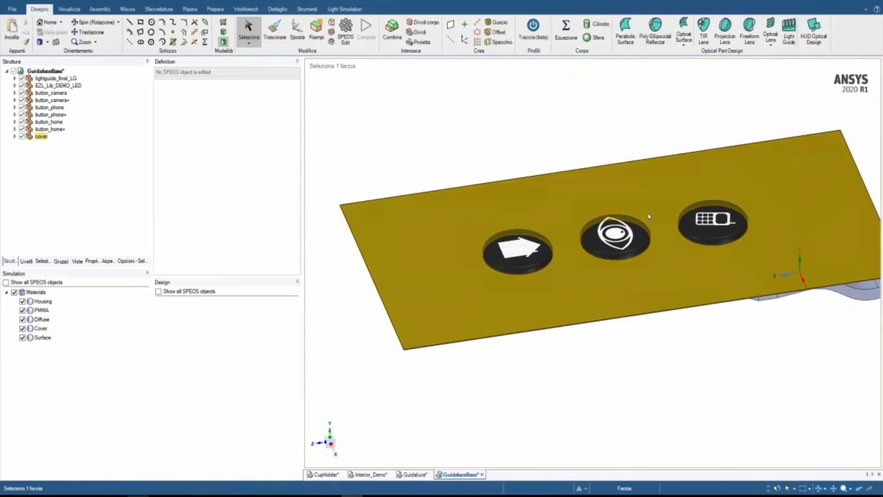
left_click(616, 234)
left_click(465, 39)
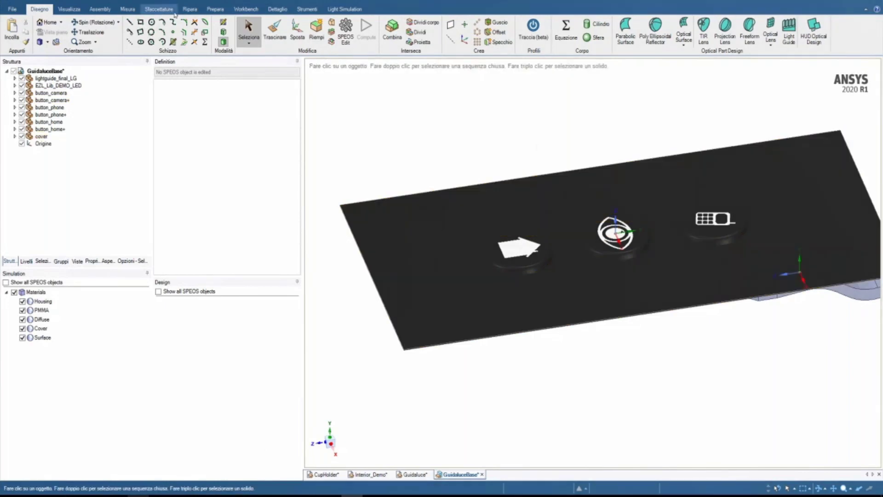
- Move the coordinate system on the camera button 20 mm along its Z axis, above the cover
left_click(298, 31)
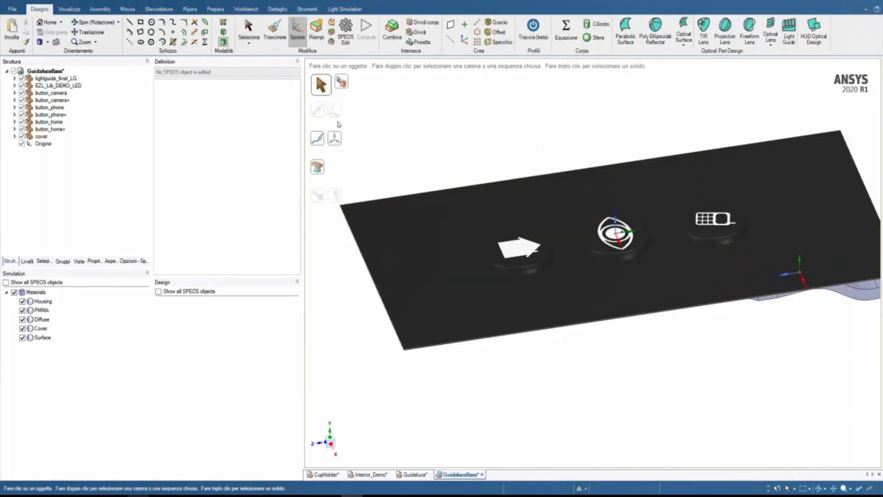
left_click(617, 236)
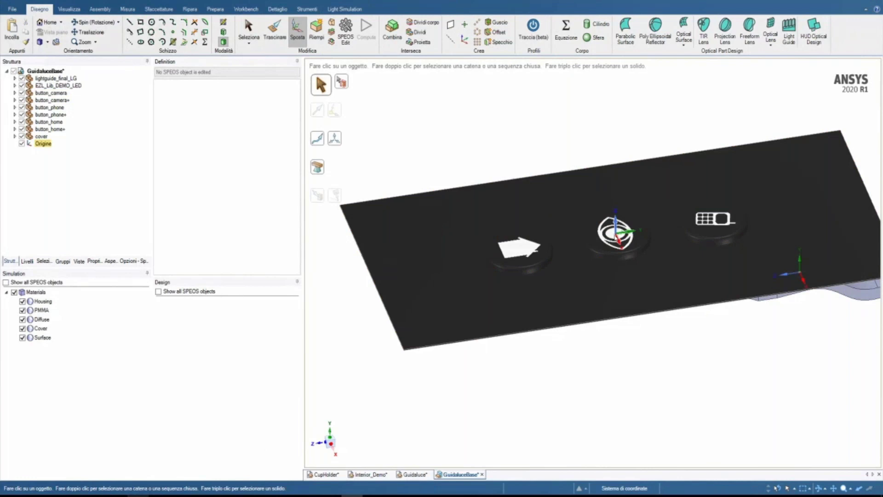
left_click(335, 113)
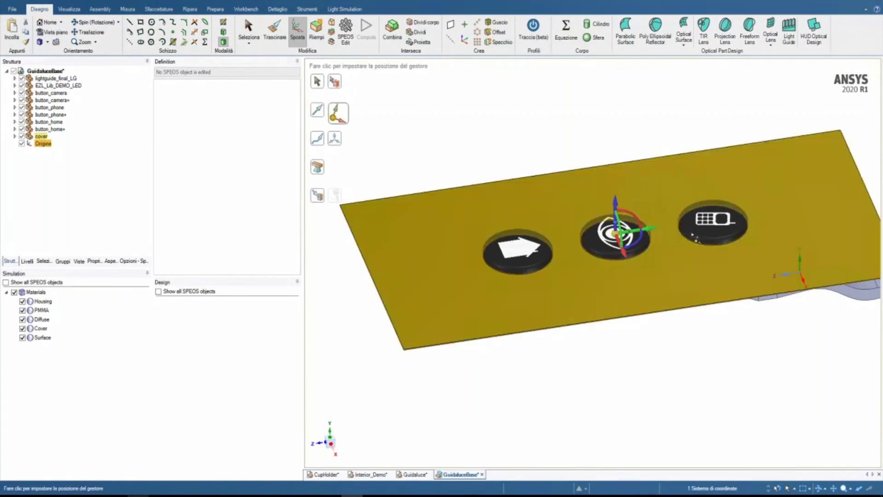
left_click_drag(616, 185, 619, 143)
type("20")
key("Return")
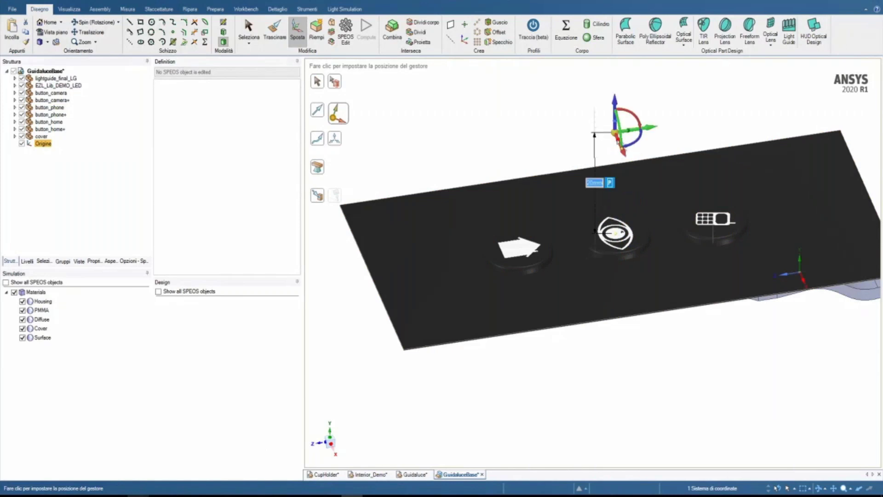
key("Escape")
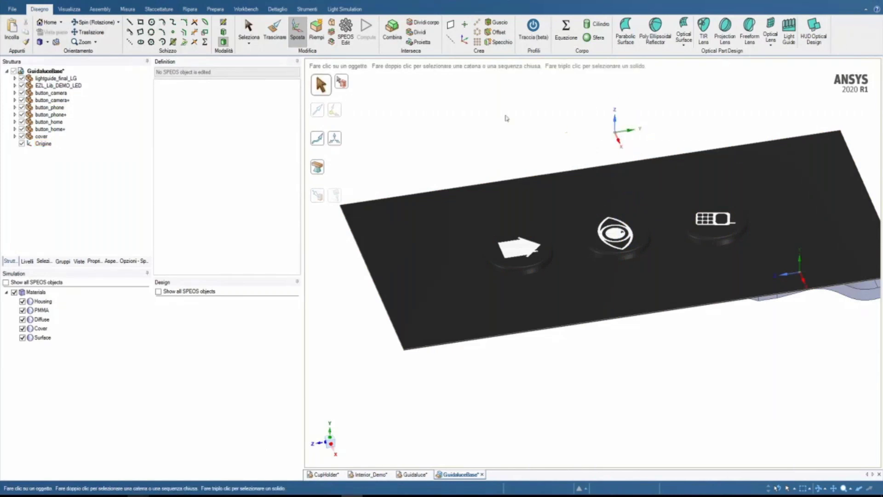
key("Escape")
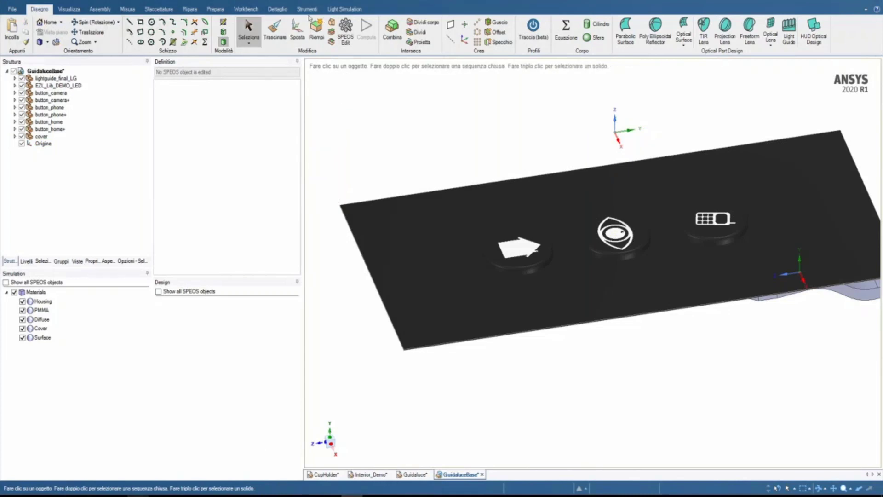
- Create a radiance sensor and set its type to Colorimetric
left_click(335, 9)
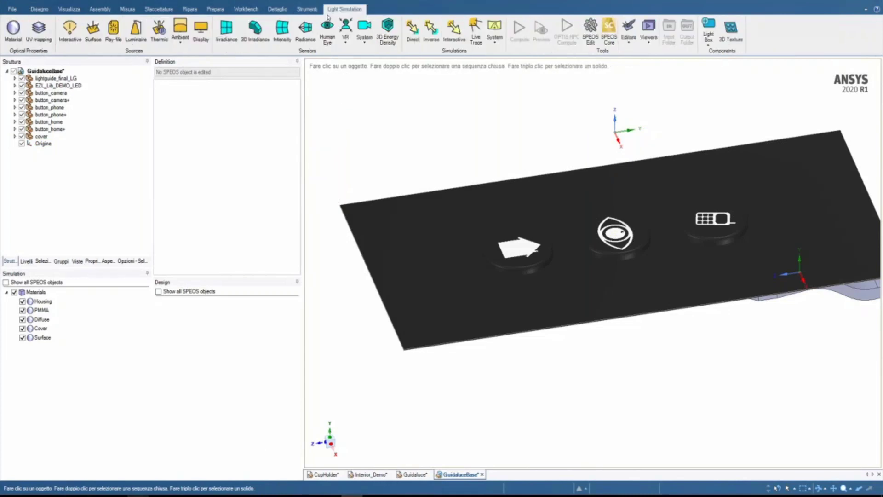
left_click(305, 28)
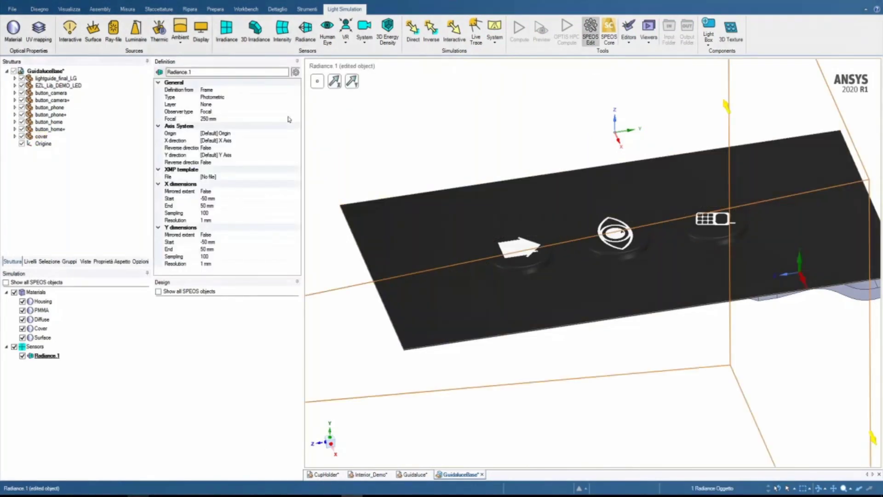
left_click(238, 97)
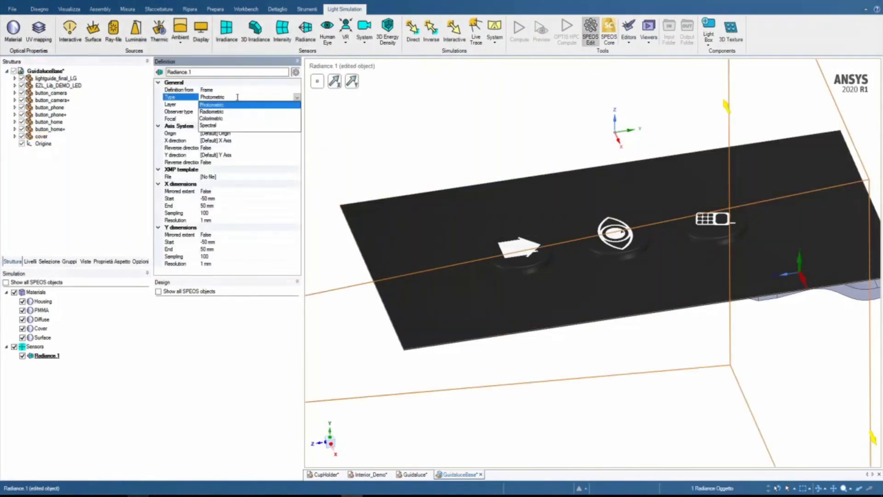
left_click(219, 119)
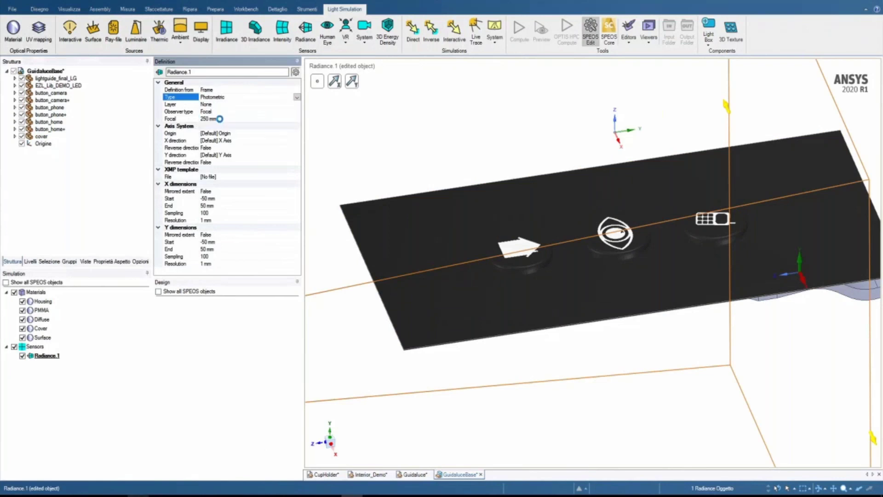
- Place the radiance sensor at the Origine coordinate system, using its X and Y axes with no reversed X direction
left_click(320, 84)
left_click(617, 134)
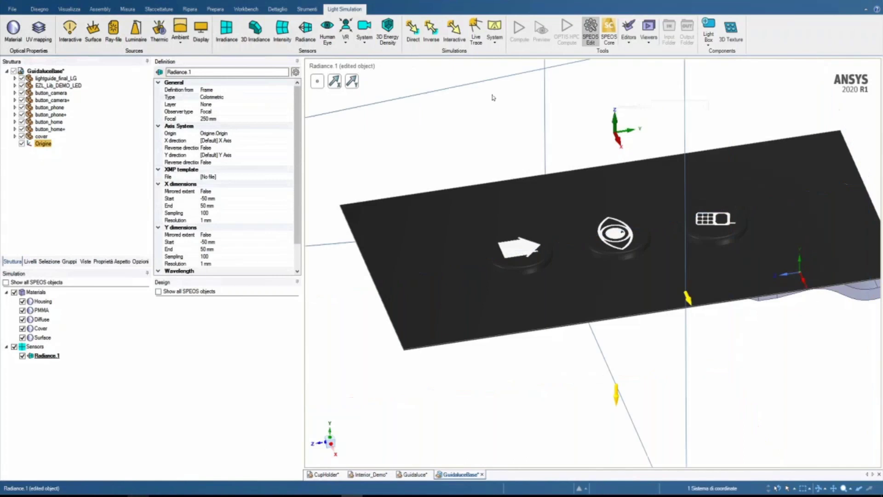
left_click(620, 142)
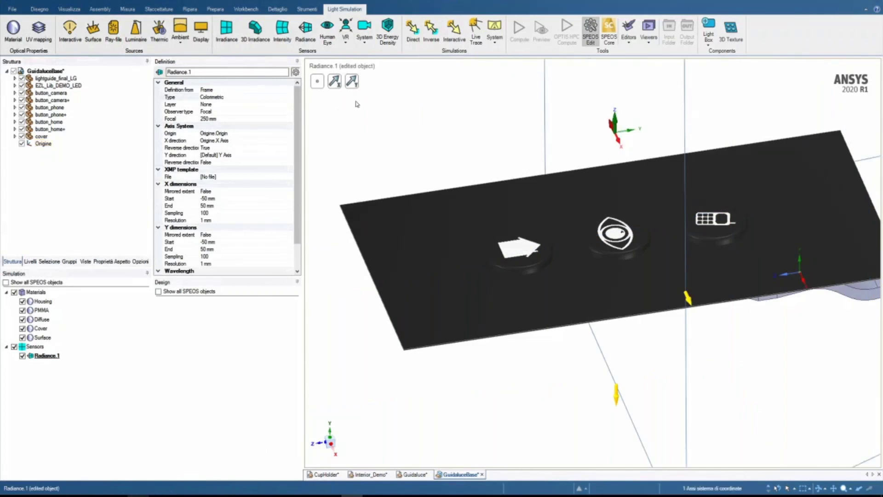
left_click(627, 131)
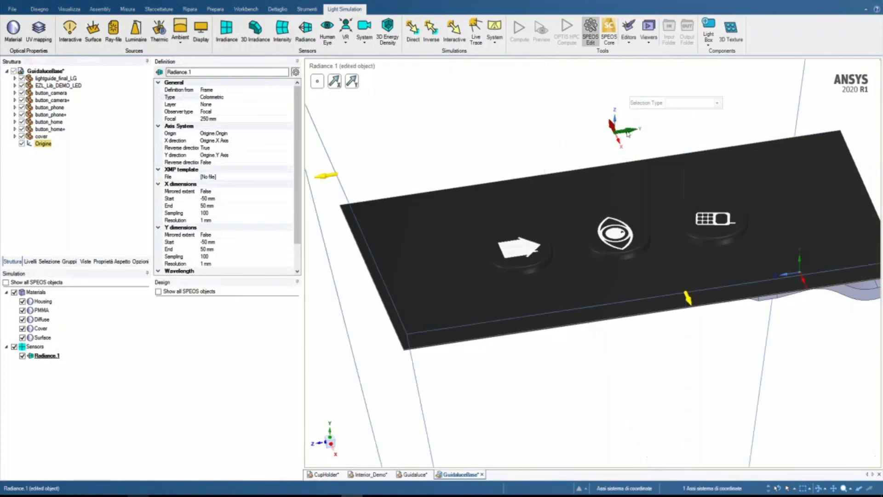
left_click(230, 149)
left_click(233, 156)
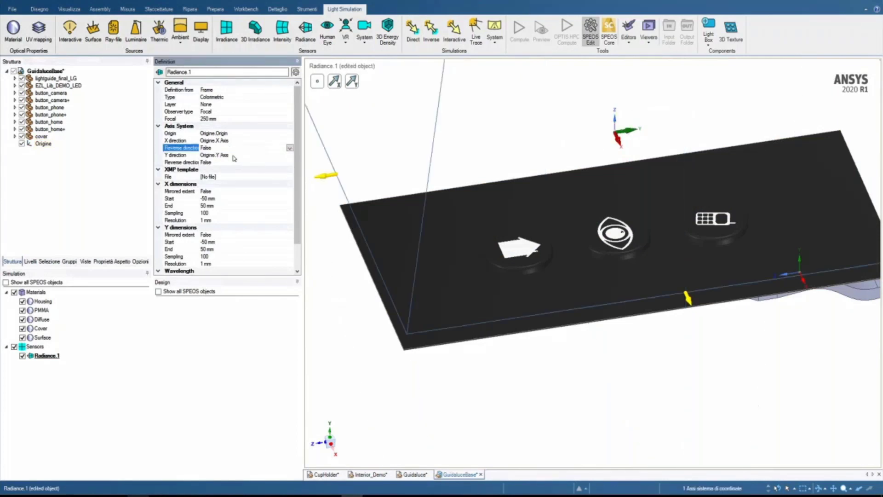
- Set the radiance sensor's X dimensions to start at -20 mm and end at 20 mm with 0.1 mm resolution
scroll(532, 341, "down", 5)
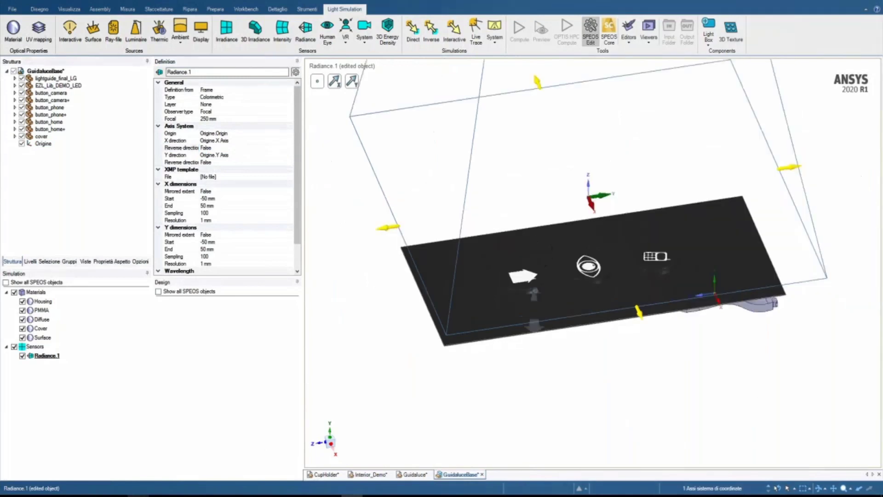
scroll(553, 270, "up", 2)
middle_click_drag(553, 270, 188, 190)
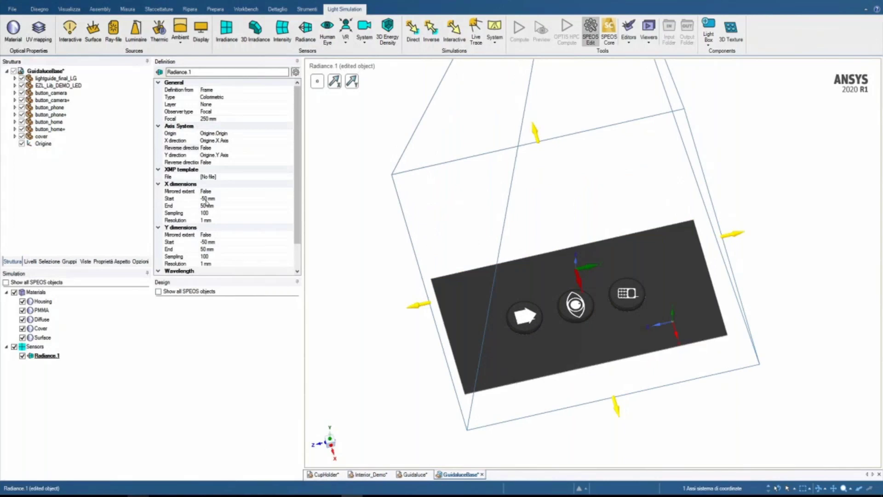
left_click(207, 199)
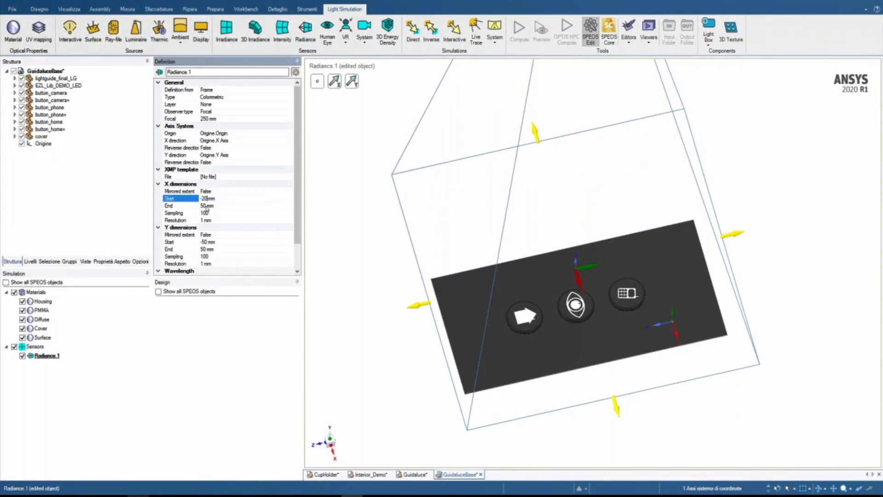
left_click(205, 206)
key("BackSpace")
key("BackSpace")
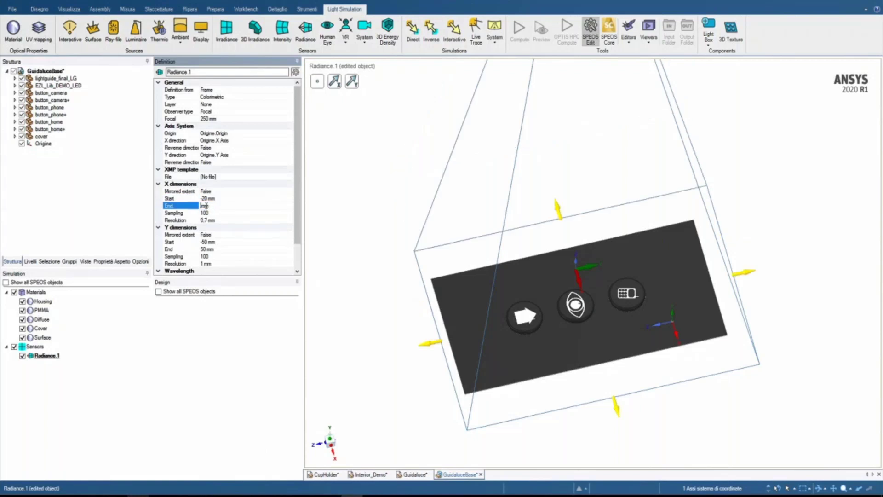
type("20")
left_click(208, 221)
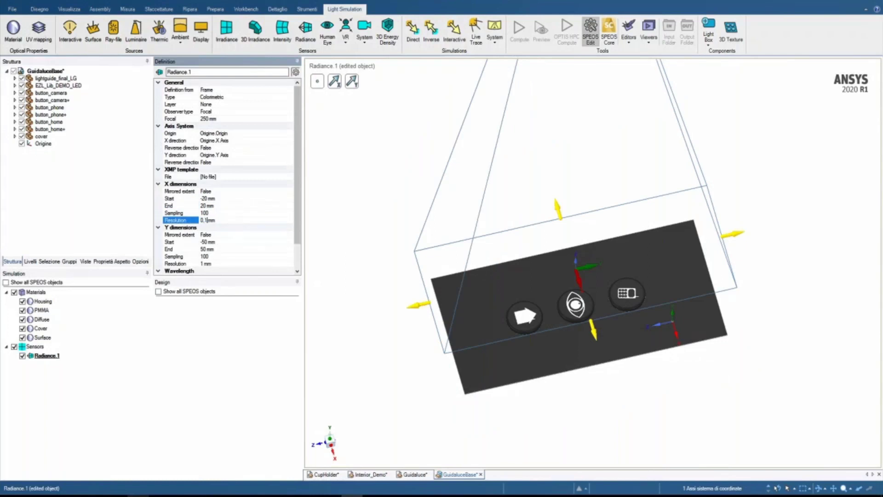
- Set the sensor's Y dimensions from -40 mm to 40 mm with 0.1 mm resolution and finish editing the sensor
left_click(208, 242)
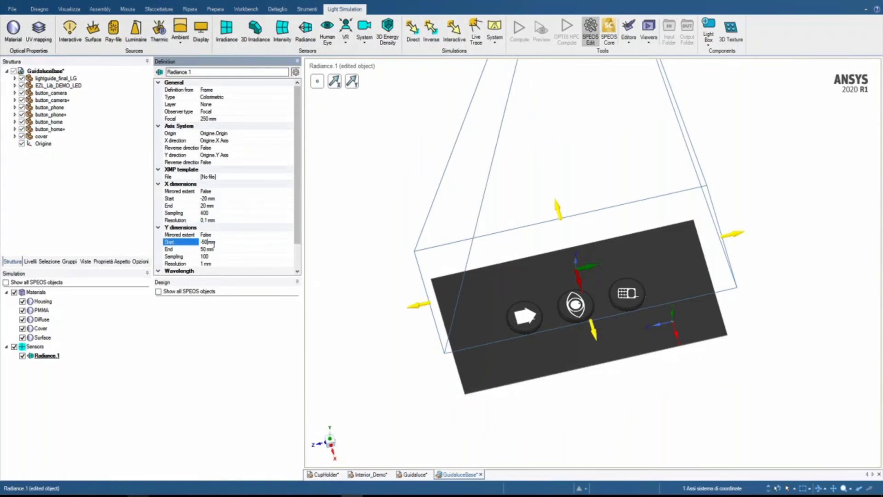
key("BackSpace")
key("BackSpace")
type("4")
left_click(205, 250)
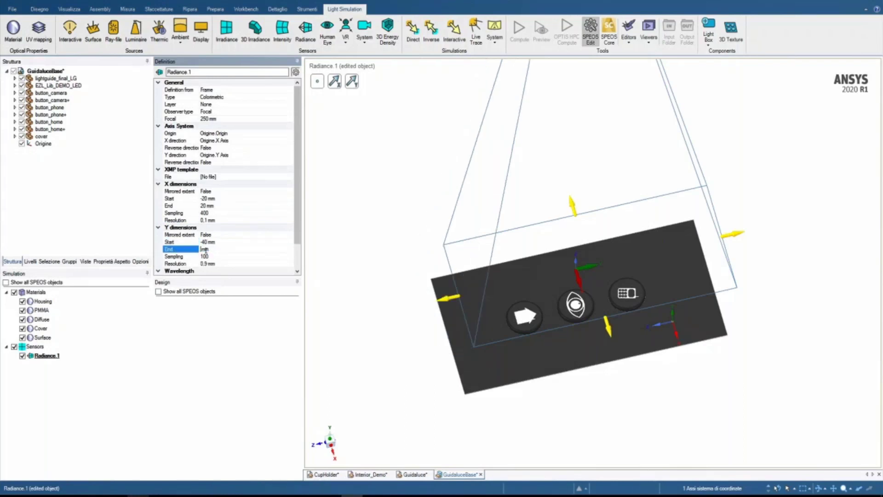
type("40")
left_click(207, 263)
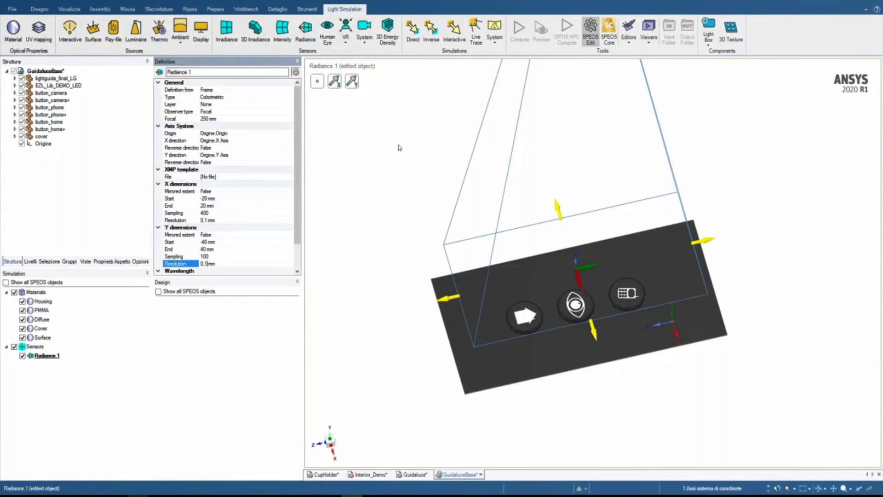
left_click(399, 167)
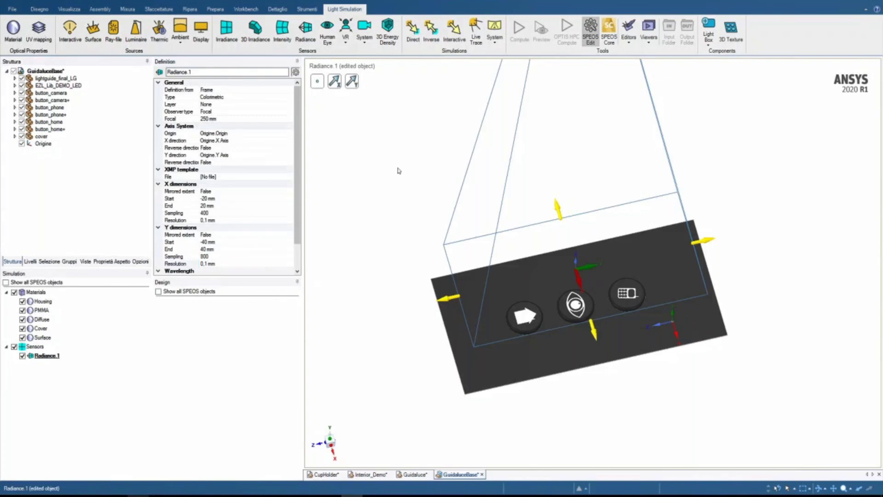
middle_click_drag(398, 171, 399, 187)
key("Escape")
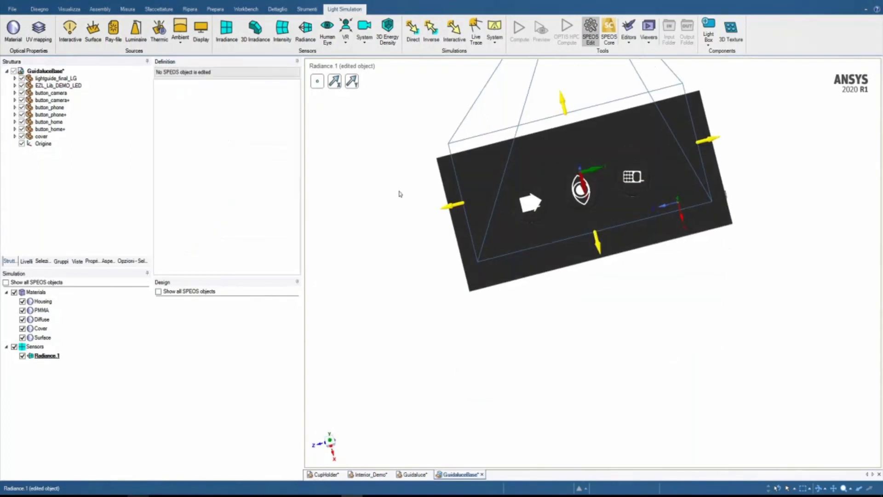
- Create a direct simulation for the button panel and its radiance sensor
middle_click_drag(457, 179, 461, 207)
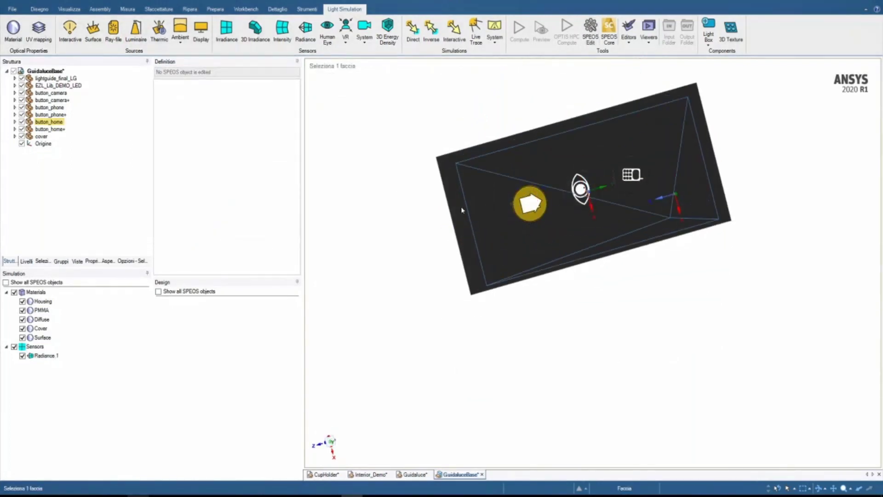
left_click(332, 443)
middle_click_drag(693, 331, 713, 281)
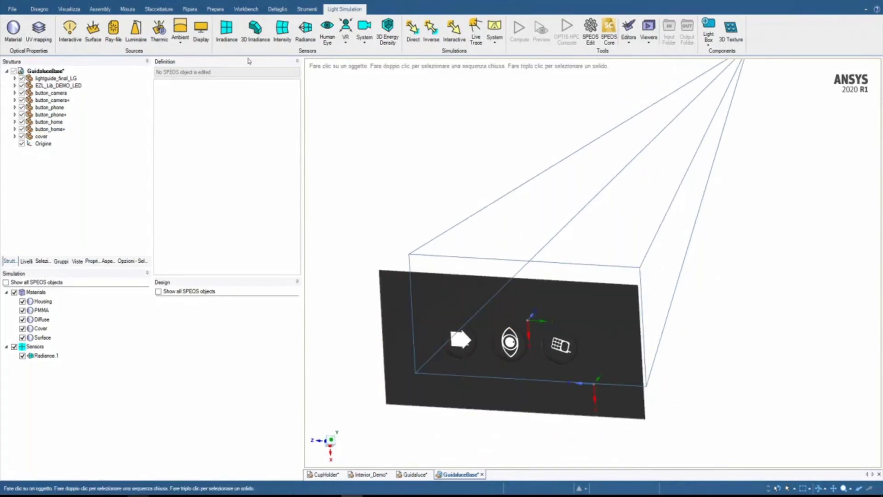
left_click(414, 30)
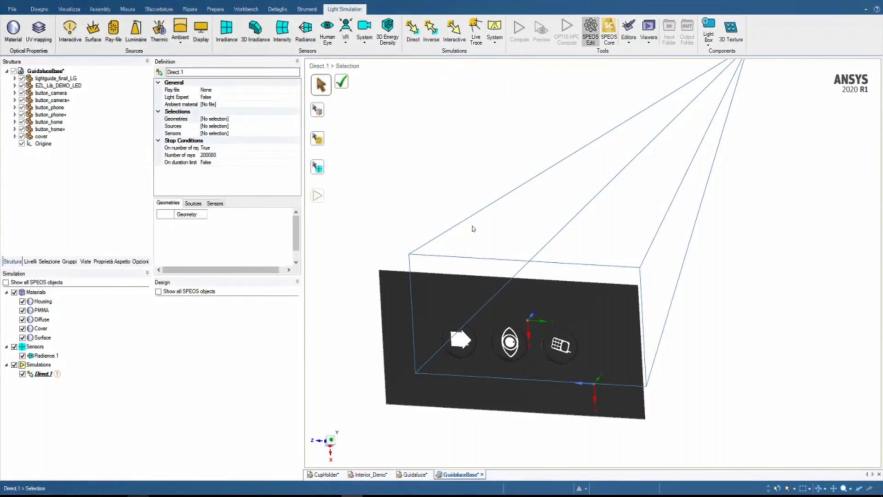
- Hide the lightguide_final_LG component so that the EZL_Lib_DEMO_LED body behind the cover panel is exposed
middle_click_drag(513, 276, 586, 240)
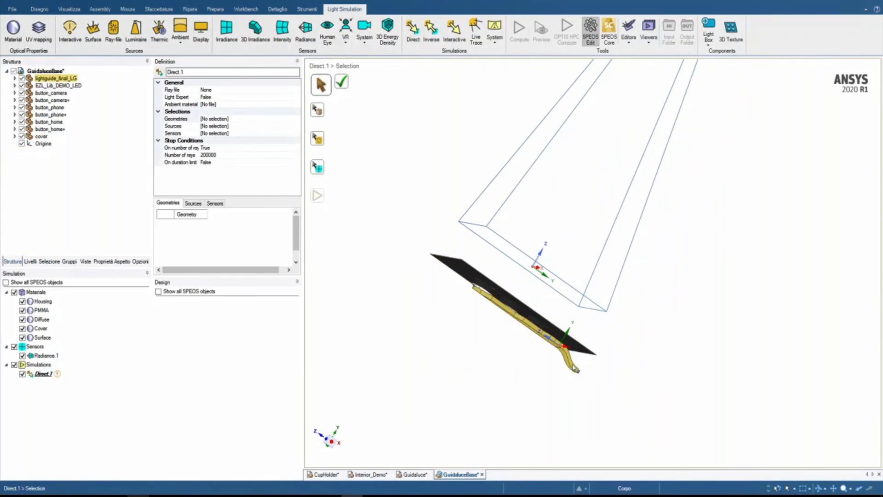
left_click(21, 86)
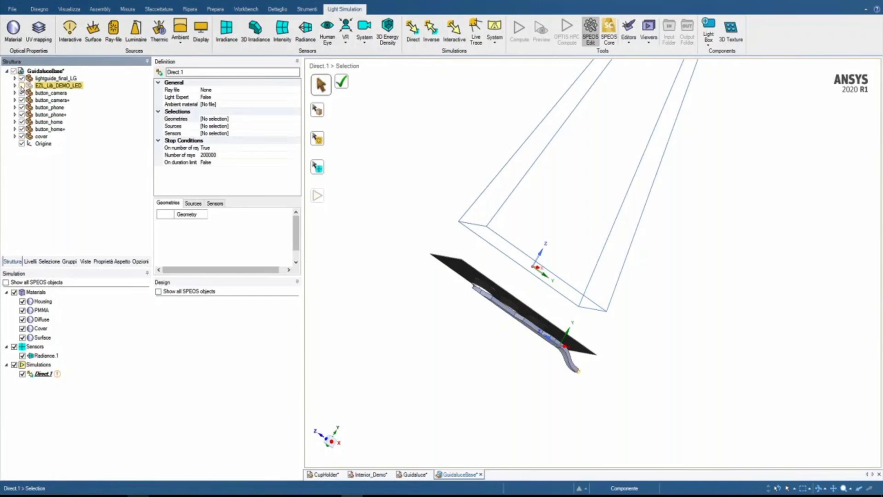
left_click(21, 78)
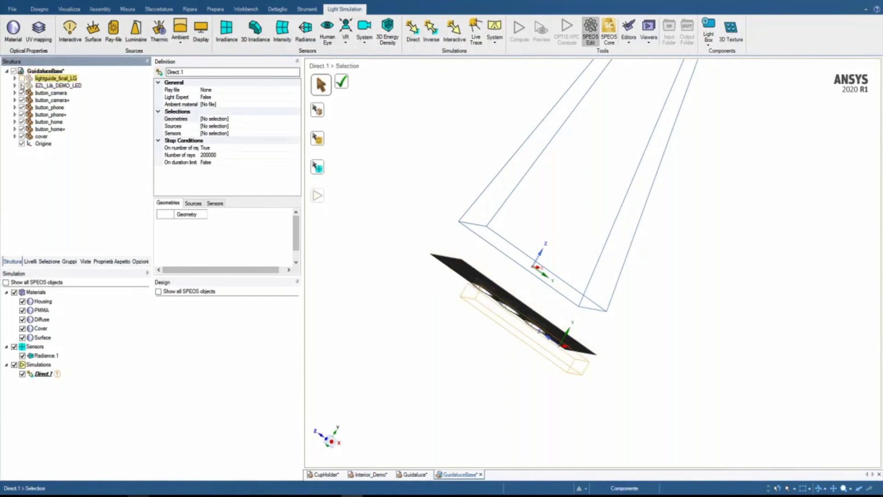
scroll(582, 397, "up", 4)
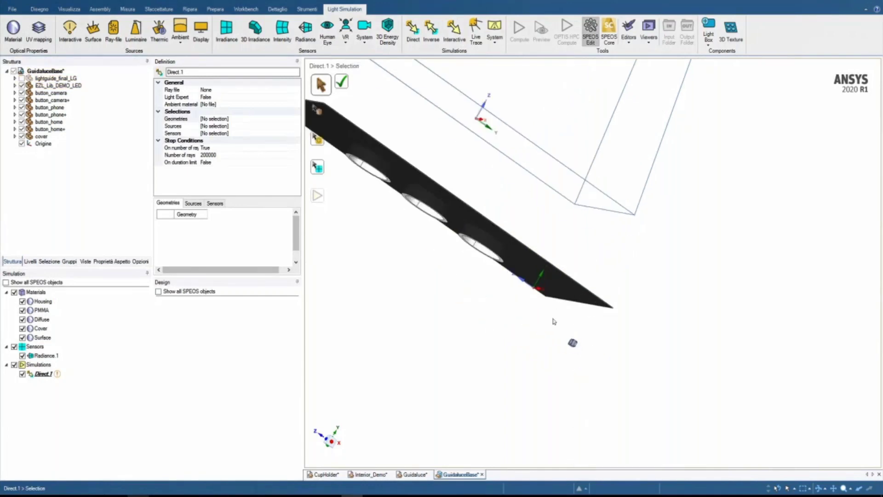
scroll(554, 322, "up", 4)
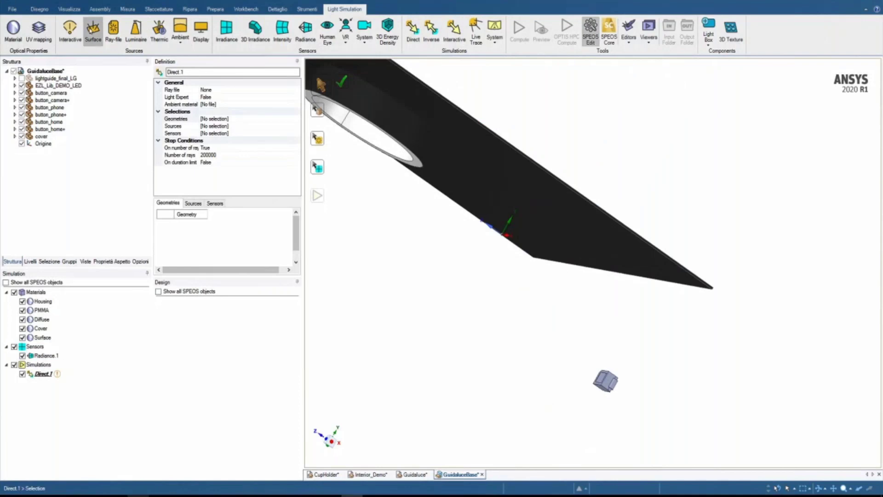
- Create a surface source emitting from the LED's front face, with a library spectrum loaded from LED.spectrum
left_click(93, 31)
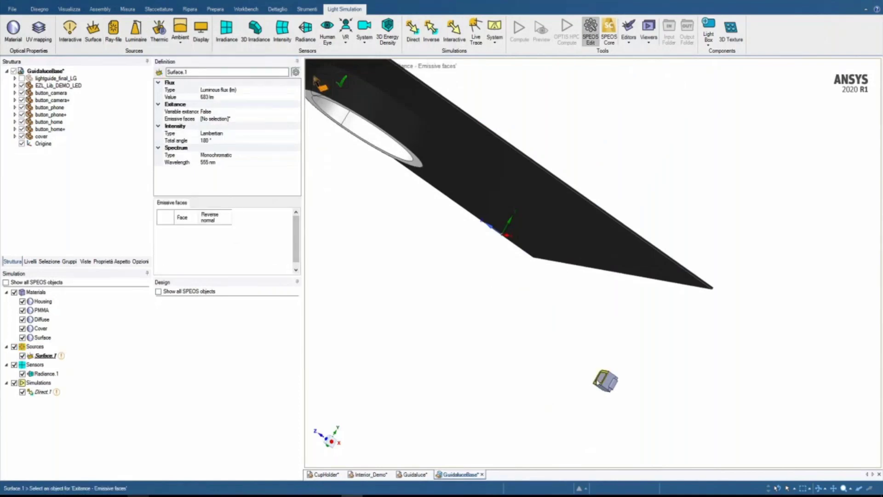
left_click(603, 381)
left_click(236, 156)
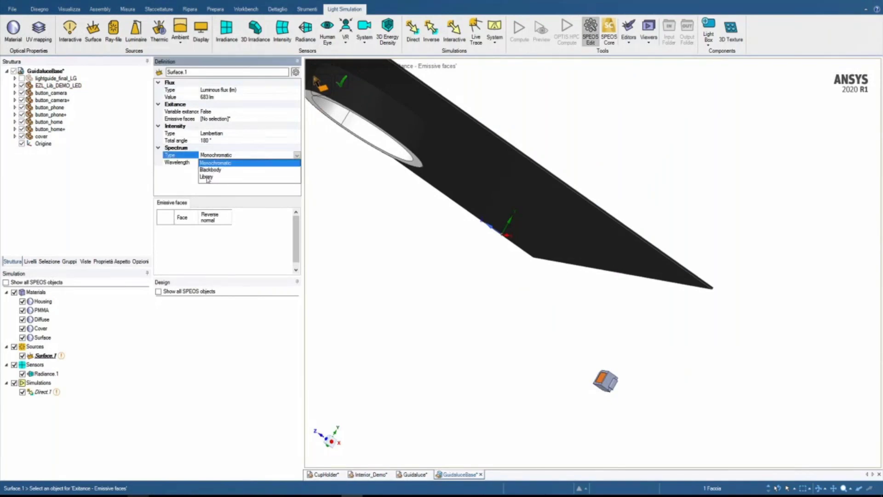
left_click(208, 177)
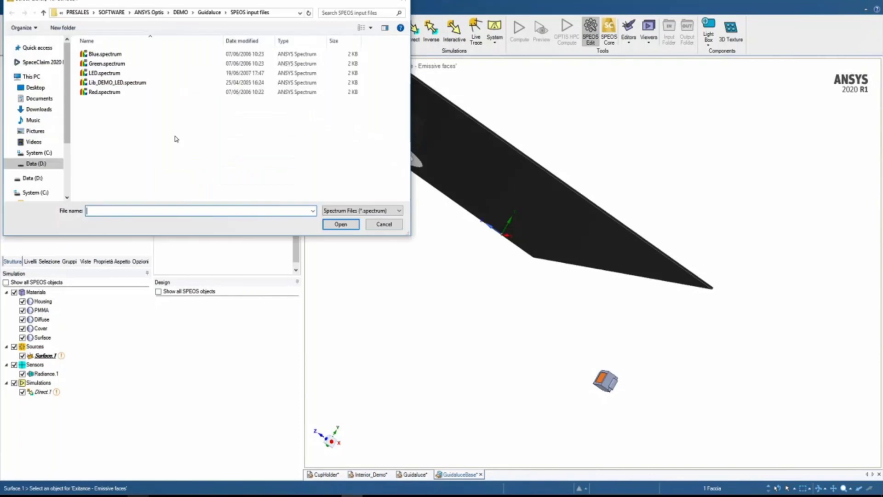
left_click(94, 73)
key("Return")
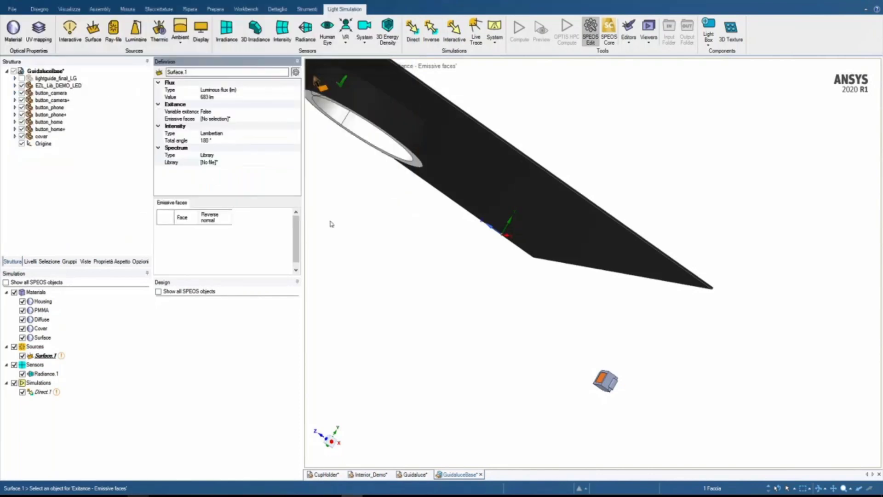
left_click(341, 85)
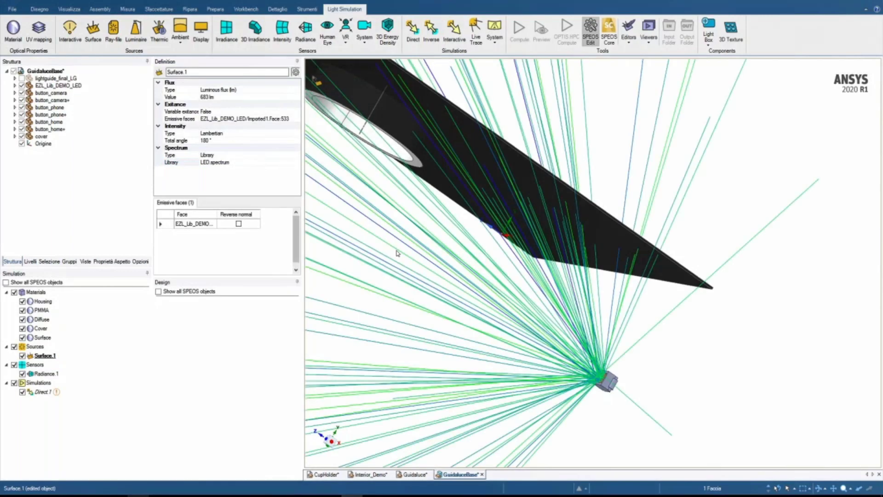
- Set the surface source's displayed ray length to 10 mm and finish editing the source
middle_click_drag(608, 297, 681, 344)
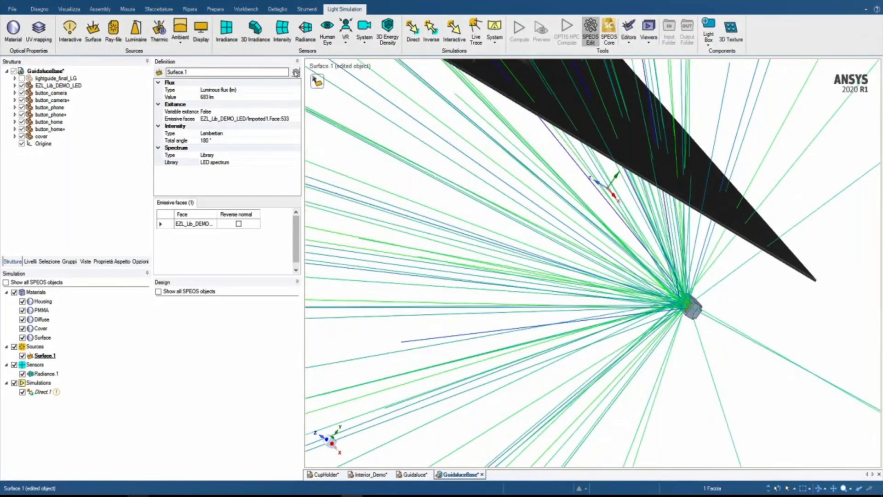
left_click(295, 72)
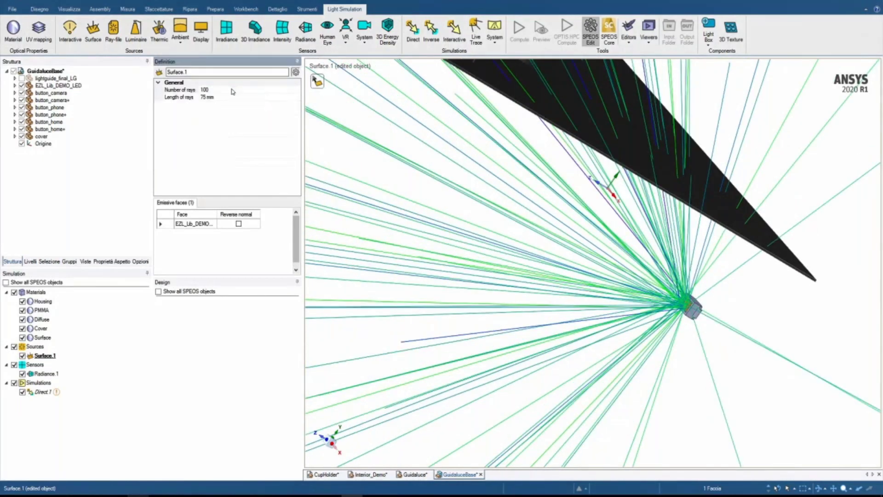
left_click(207, 98)
key("BackSpace")
key("BackSpace")
type("10")
key("Return")
middle_click_drag(738, 323, 746, 289)
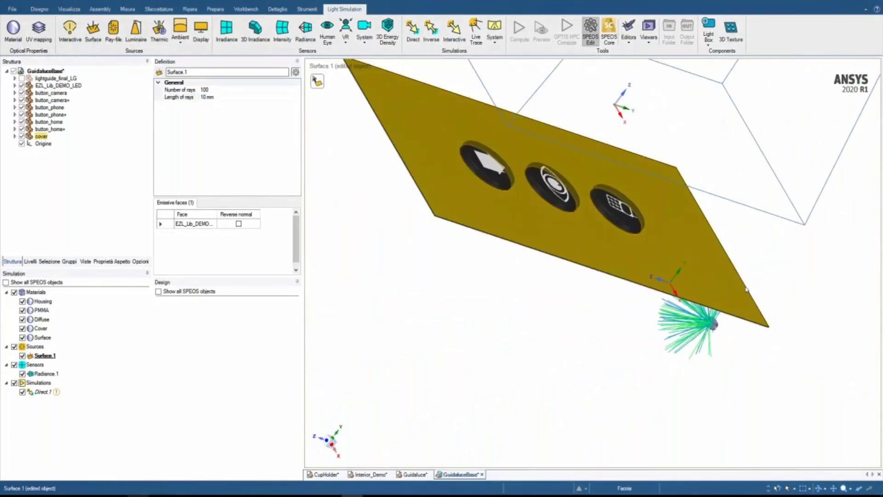
key("Escape")
key("Escape")
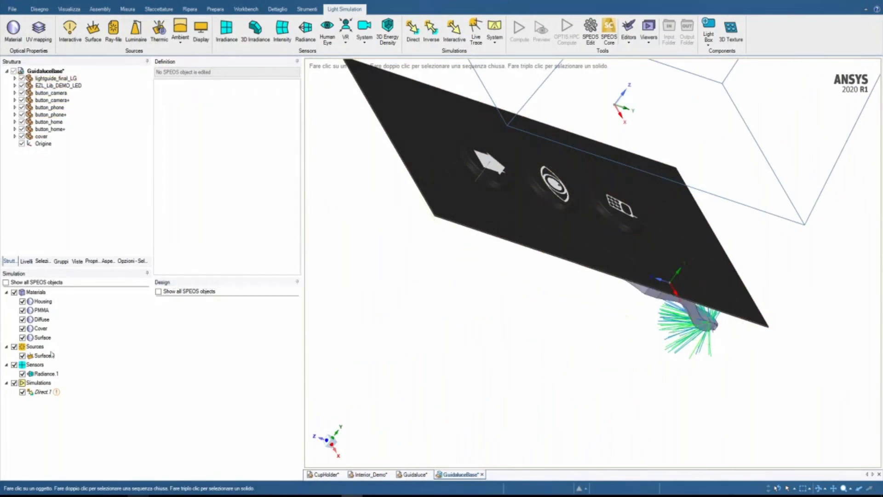
- Edit the Direct.1 simulation and assign all 24 bodies of the cover, buttons, light guide and LED as its geometries
left_click(44, 393)
left_click(44, 393)
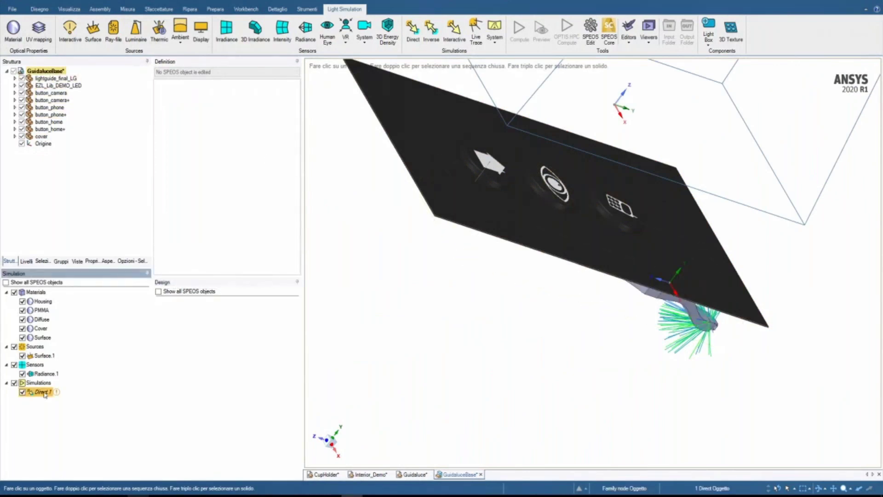
double_click(45, 393)
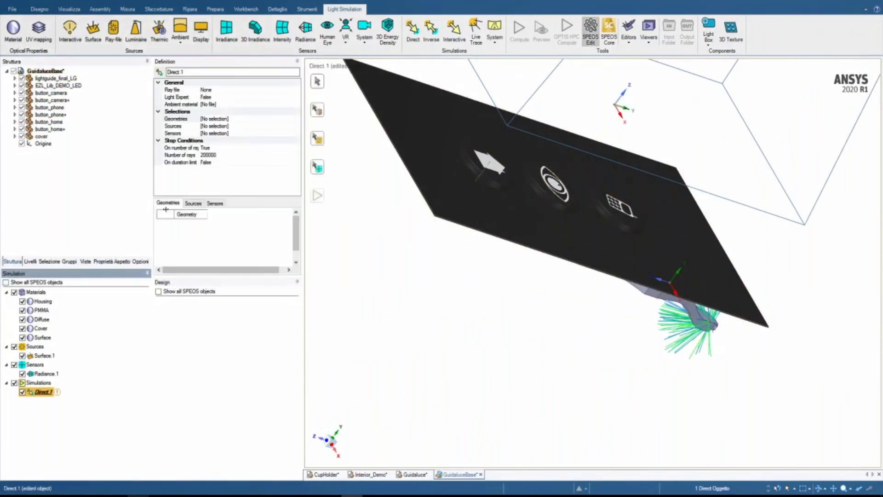
left_click(248, 118)
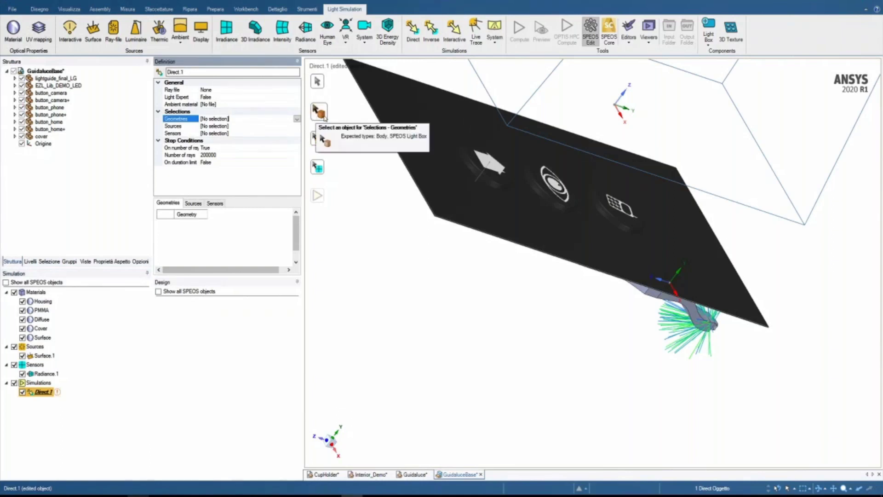
middle_click_drag(512, 213, 408, 139)
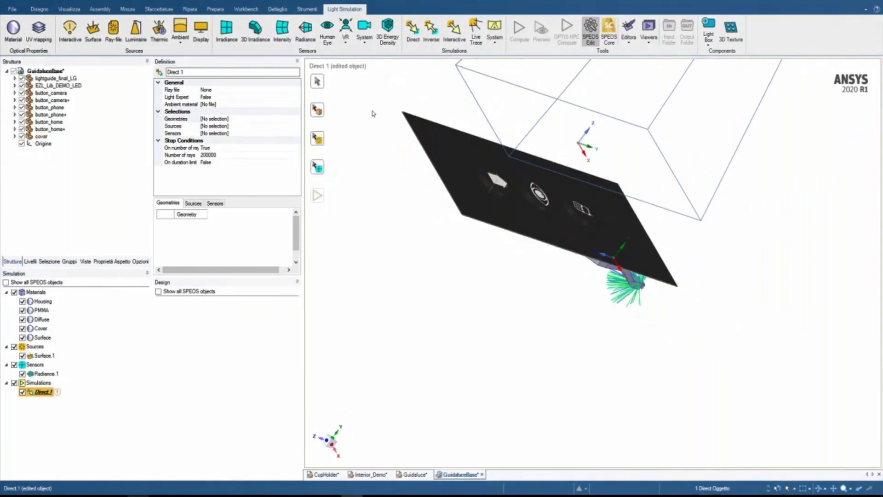
left_click(318, 110)
left_click_drag(393, 95, 699, 343)
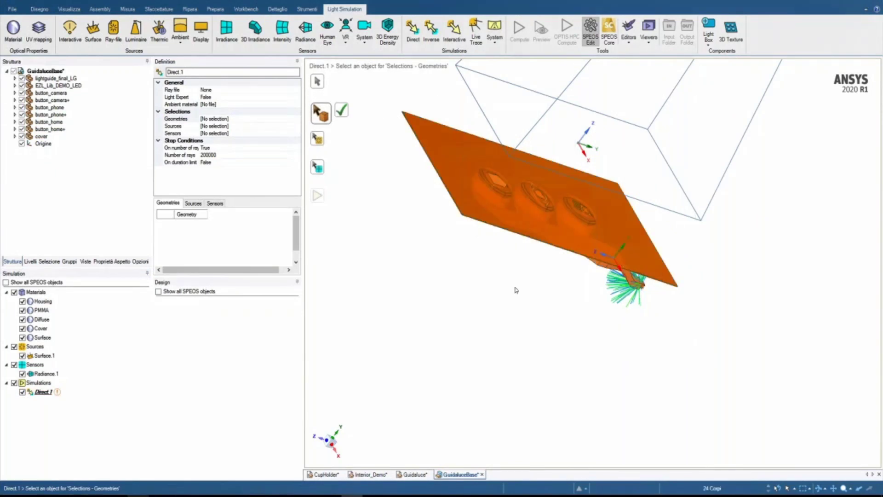
left_click(344, 113)
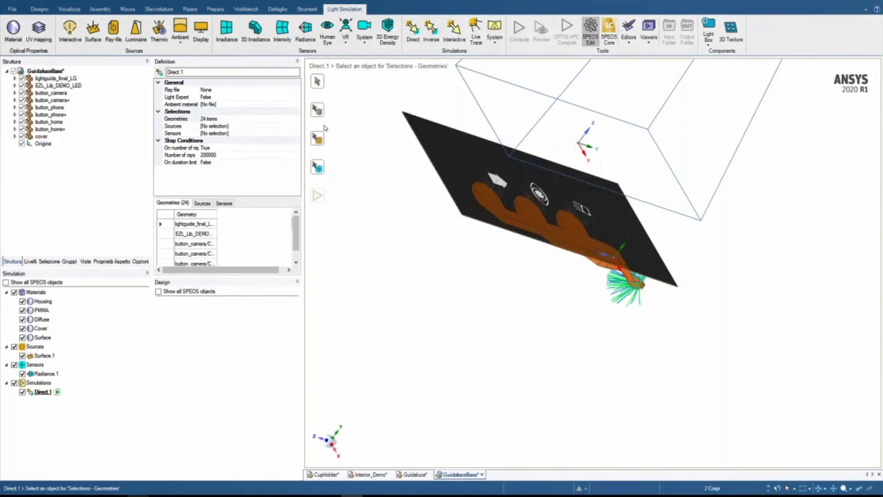
- Assign Surface.1 as the source and Radiance.1 as the sensor of the direct simulation
left_click(233, 125)
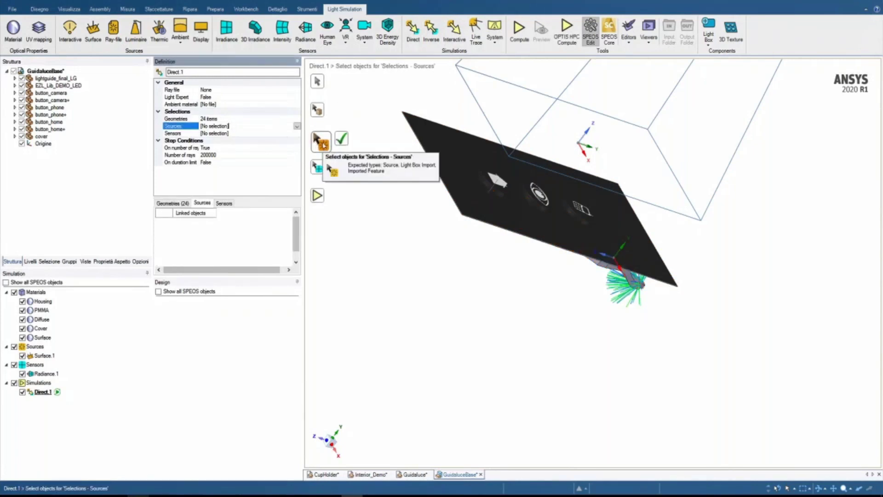
left_click(44, 356)
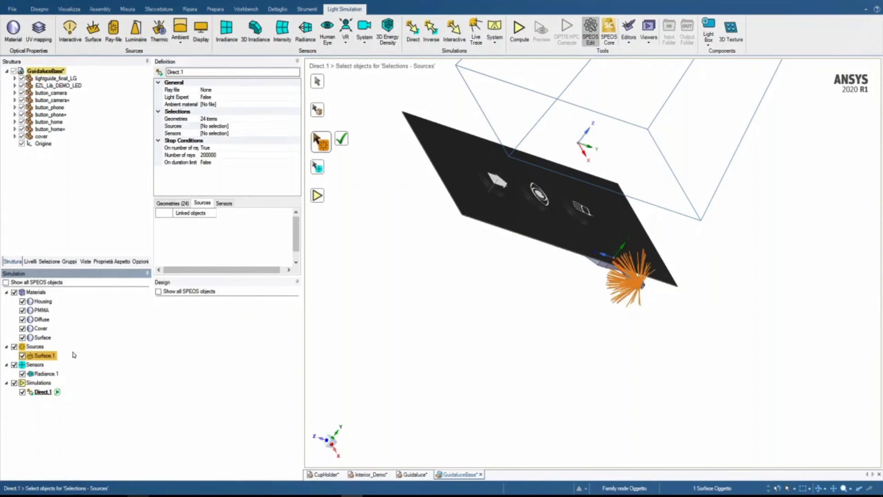
left_click(341, 138)
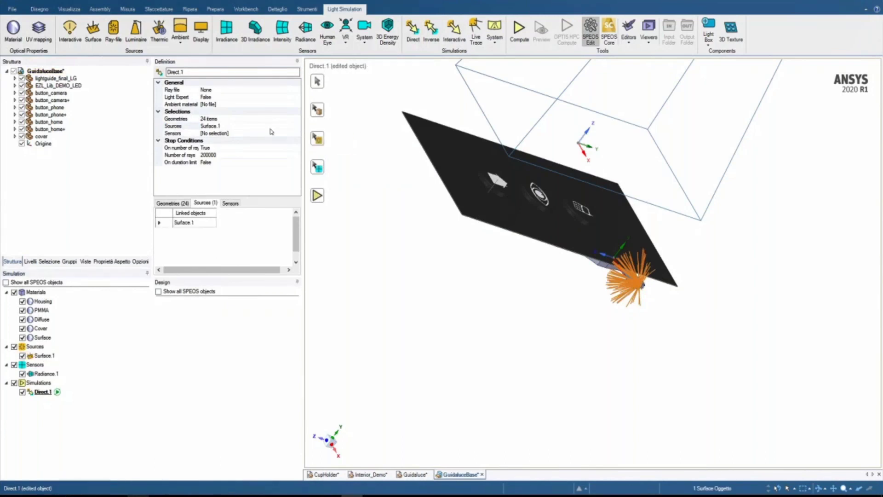
left_click(271, 133)
left_click(48, 375)
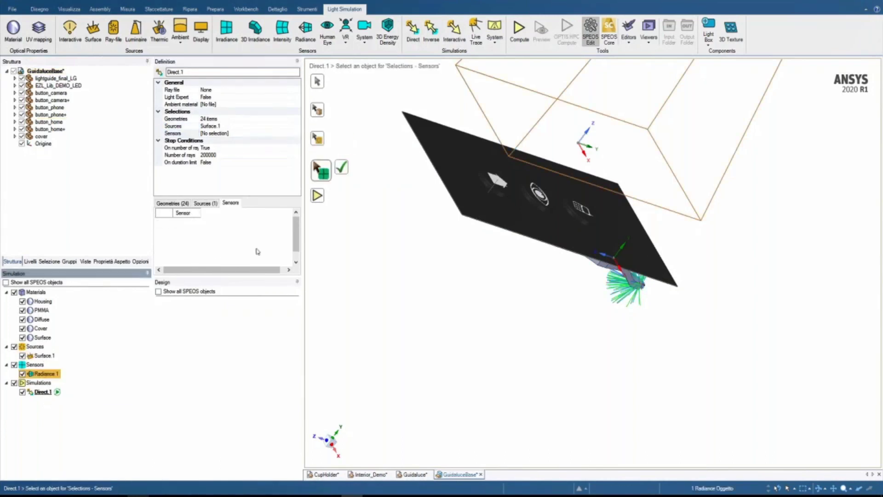
left_click(342, 168)
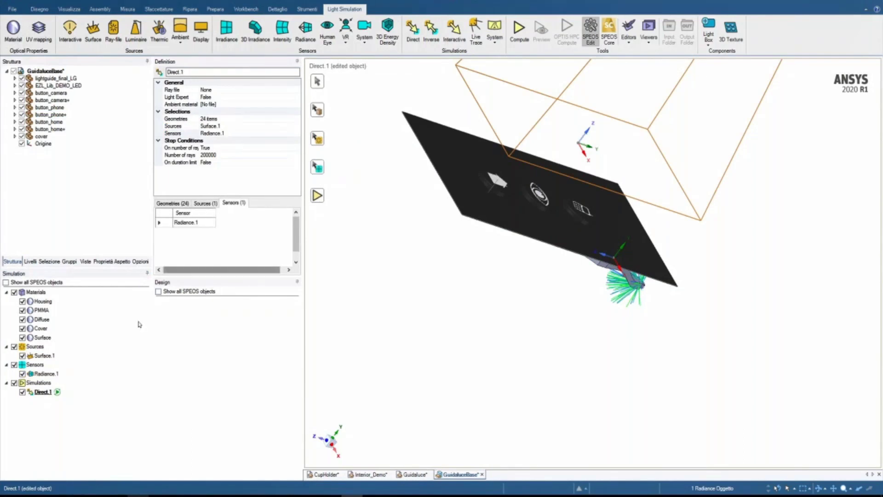
left_click(57, 393)
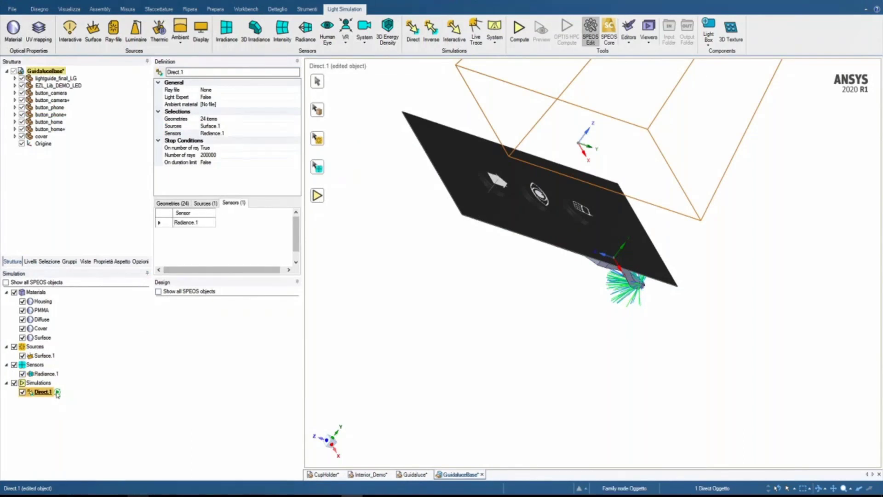
right_click(57, 394)
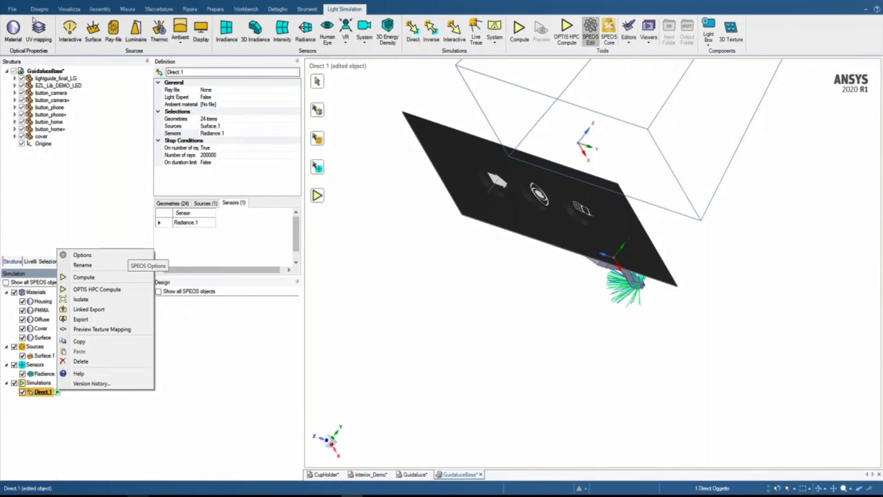
- Switch to the Guidaluce document and open the Direct.1.Radiance.2.xmp result of its direct simulation
left_click(416, 477)
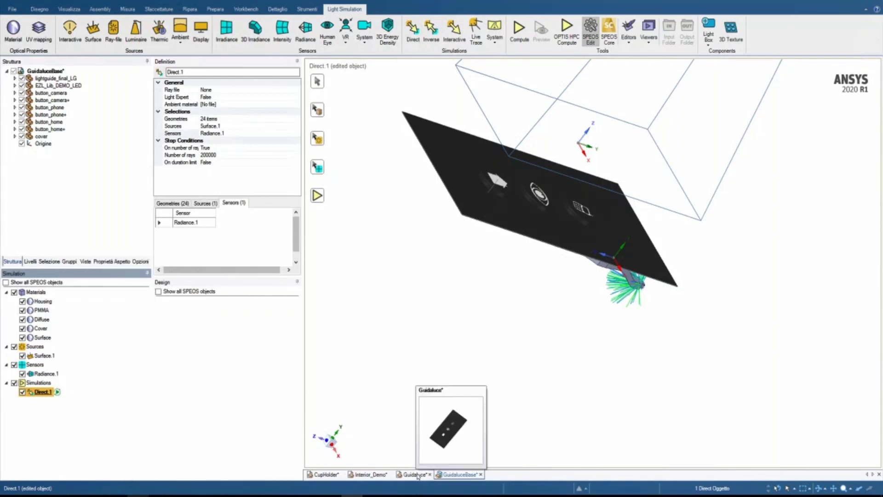
left_click(416, 476)
middle_click_drag(630, 221, 590, 231)
key("Escape")
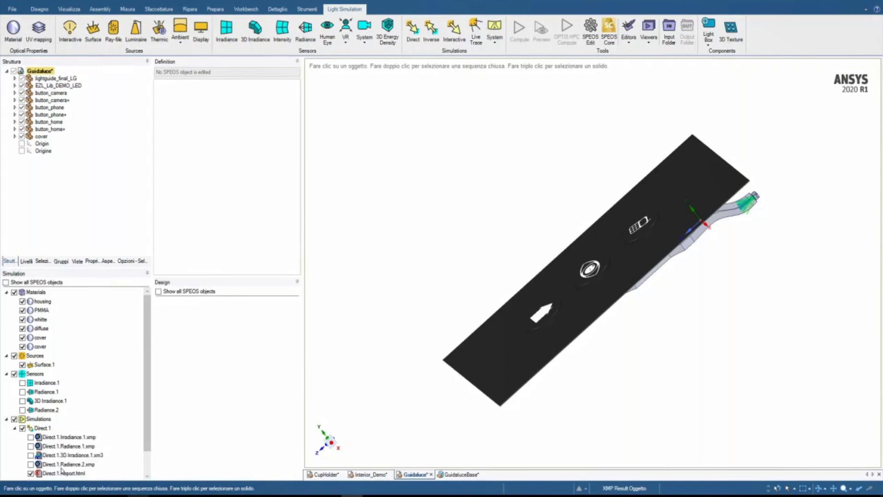
left_click(62, 466)
double_click(62, 466)
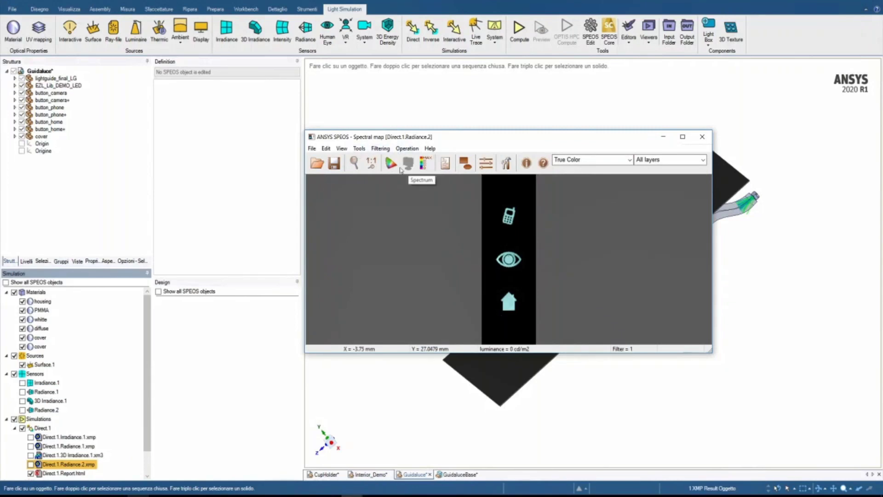
- Measure the maximum luminance on the house icon with a rectangular area about 4.02 mm wide and 4.18 mm high
left_click(466, 163)
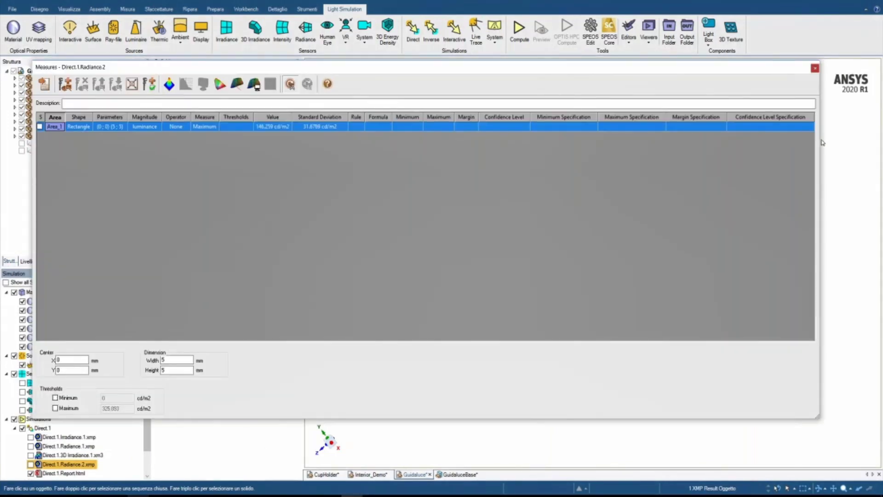
left_click_drag(823, 142, 431, 178)
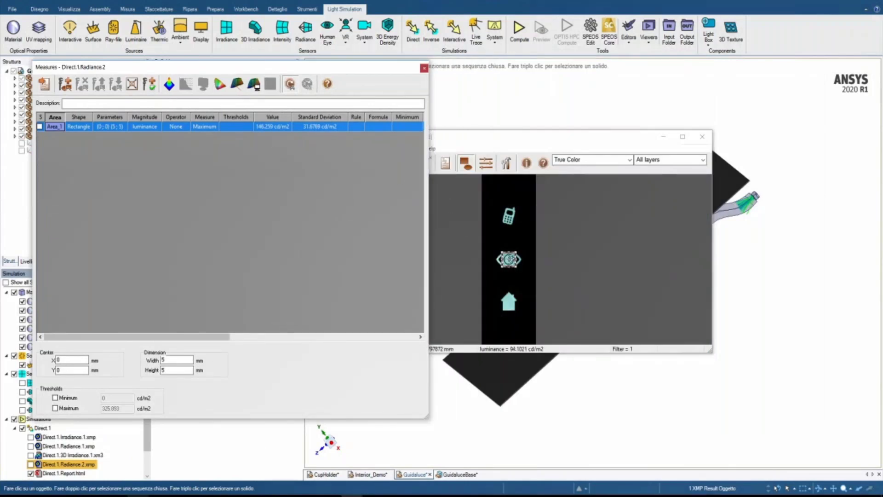
left_click(509, 259)
left_click_drag(509, 259, 511, 302)
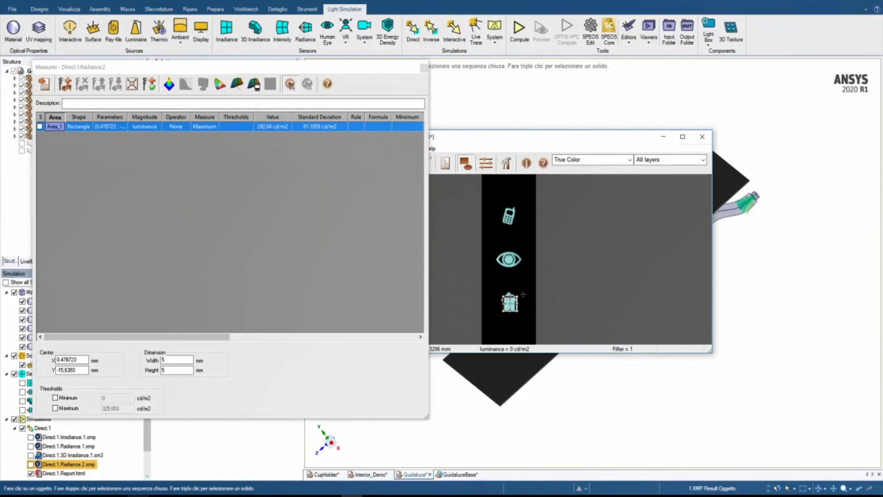
left_click_drag(517, 303, 514, 302)
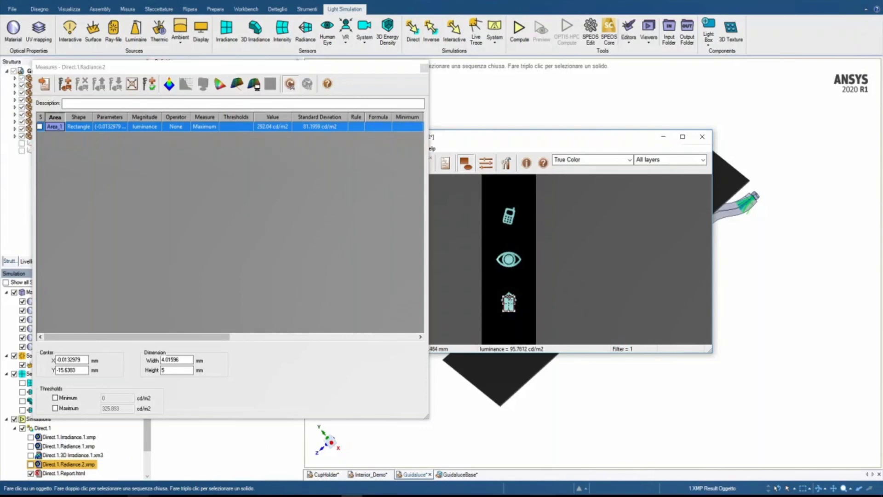
left_click_drag(509, 296, 509, 300)
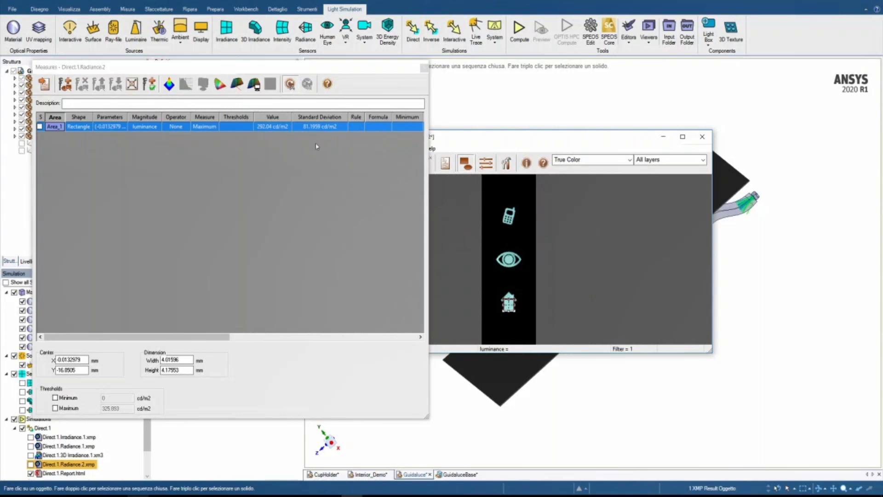
- Close the measurements and the Direct.1.Radiance.2 spectral map without saving changes to the result
left_click(423, 67)
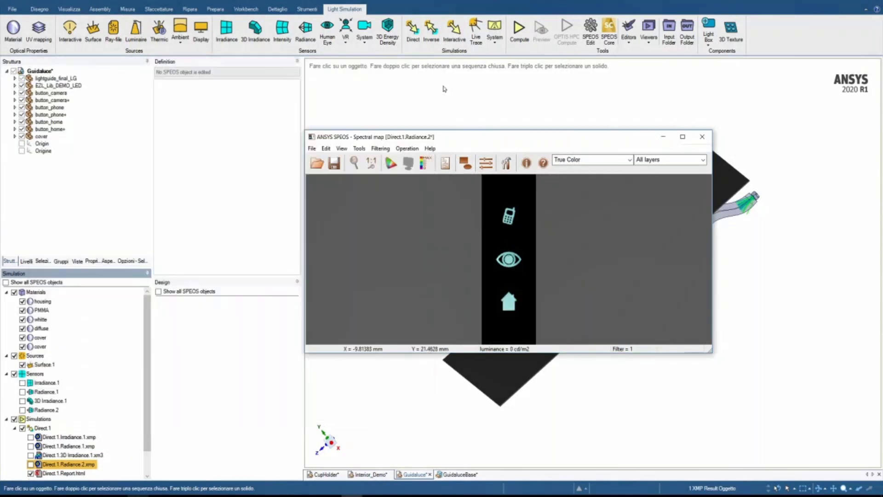
left_click(702, 137)
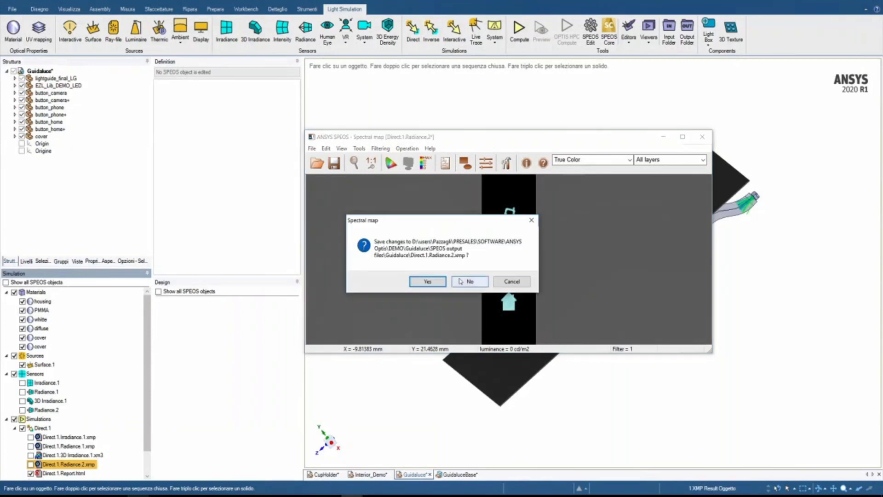
left_click(461, 281)
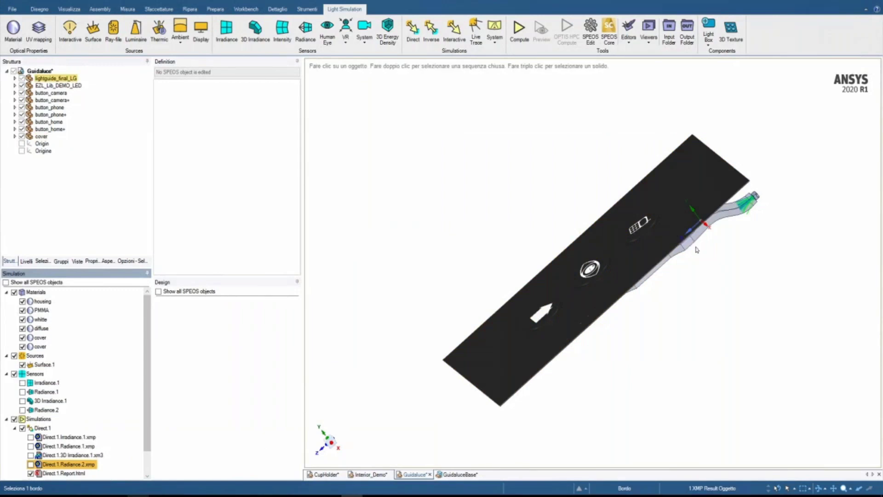
middle_click_drag(692, 237, 506, 349)
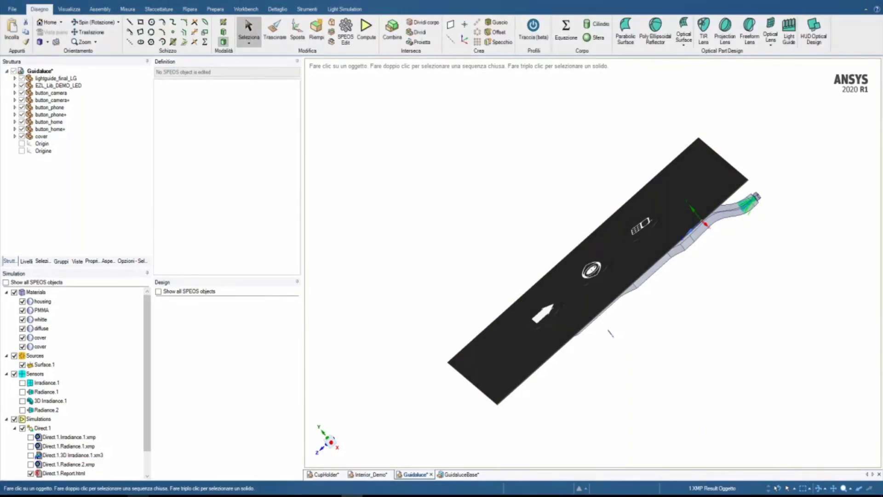
- Switch to the CupHolder document, create a light guide and assign the upper edge of the curved wall as its guide curve
left_click(319, 474)
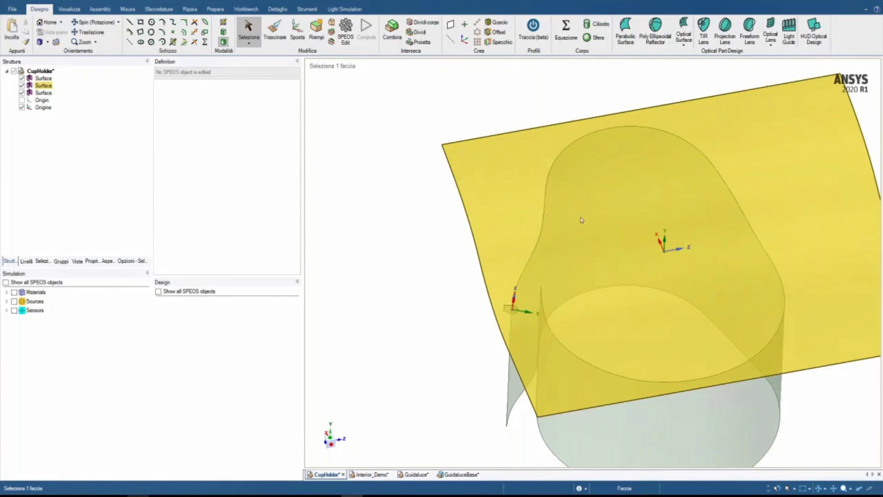
left_click(783, 41)
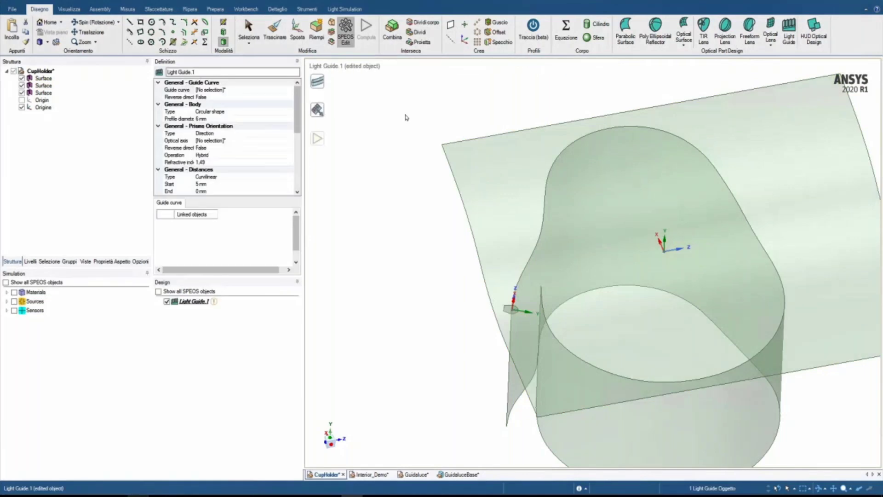
left_click(319, 84)
left_click(544, 224)
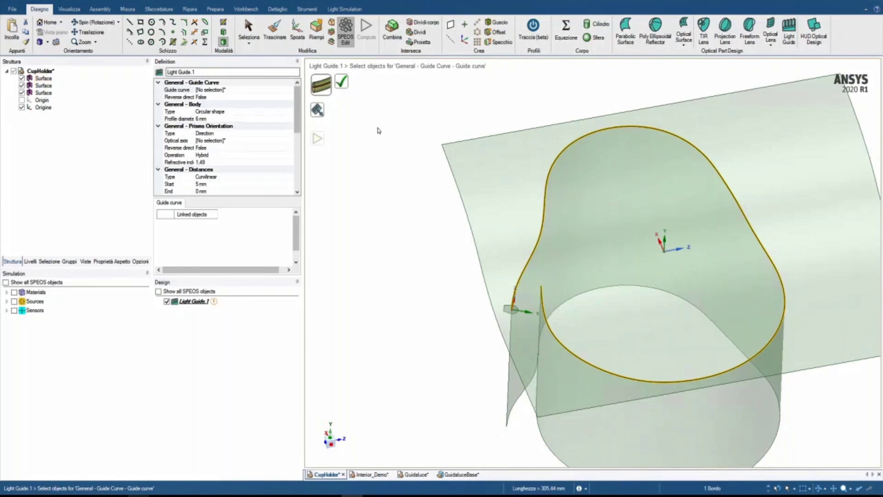
left_click(341, 82)
- Set the light guide's body type to Constant profile and assign the small face at the start of the guide curve as profile
left_click(245, 111)
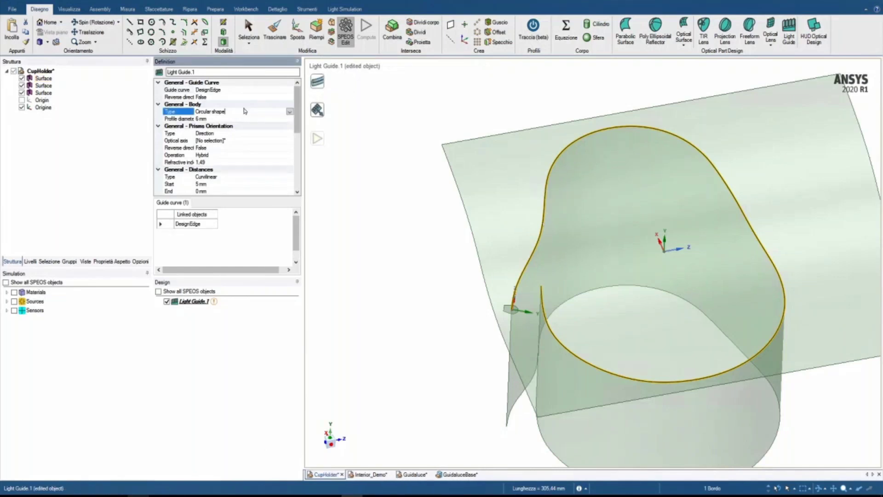
left_click(289, 112)
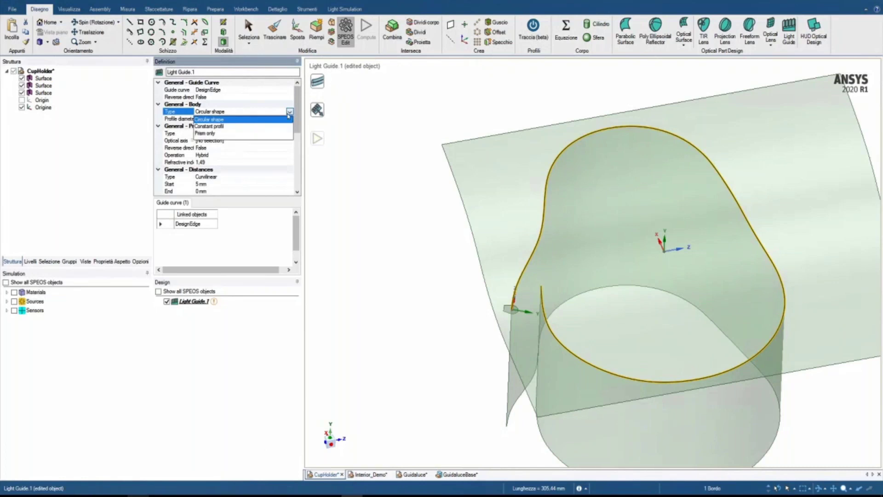
left_click(219, 126)
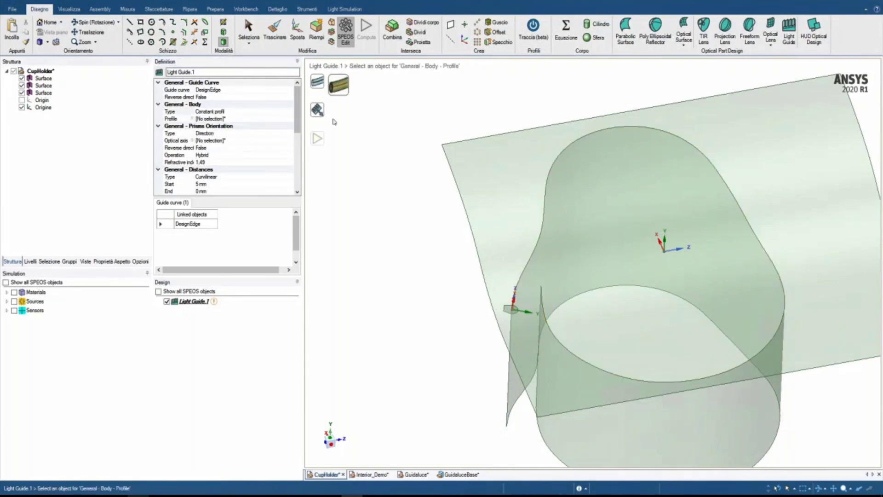
left_click(510, 309)
- Orient the prisms Normal to surface, with the origin's Y axis as optical axis and the large curved sheet as surface
left_click(267, 132)
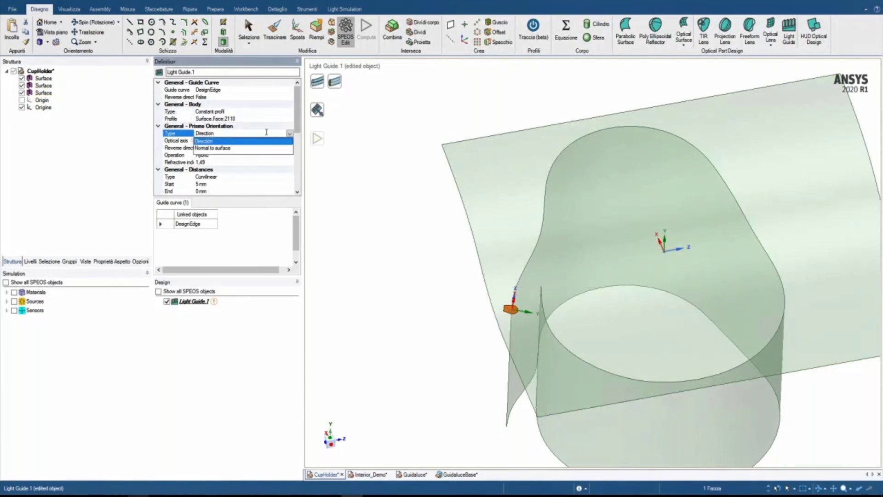
key("Escape")
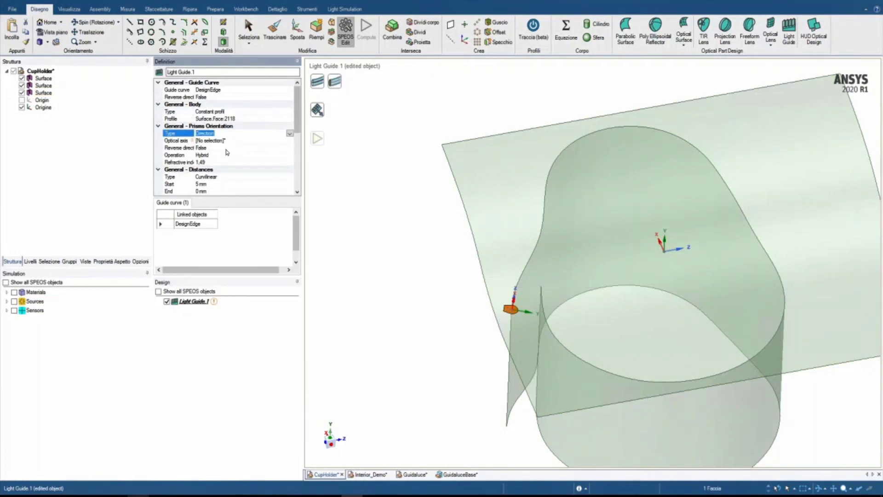
key("Down")
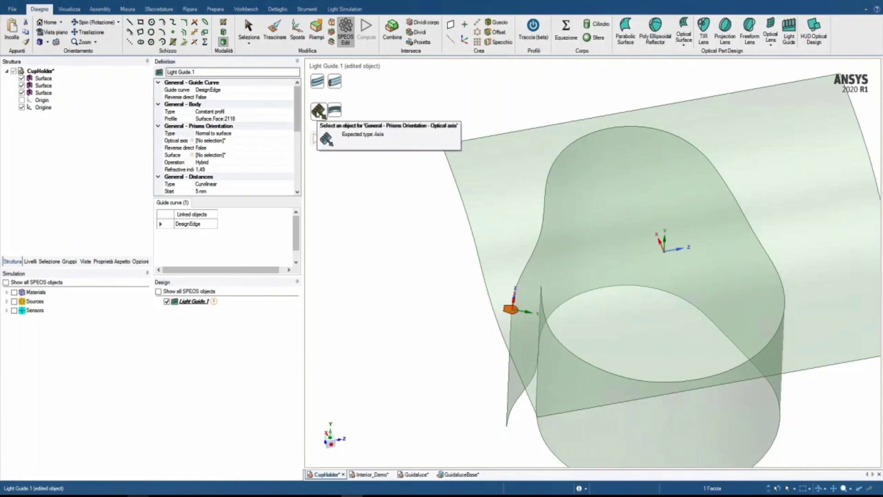
left_click(319, 111)
left_click(524, 311)
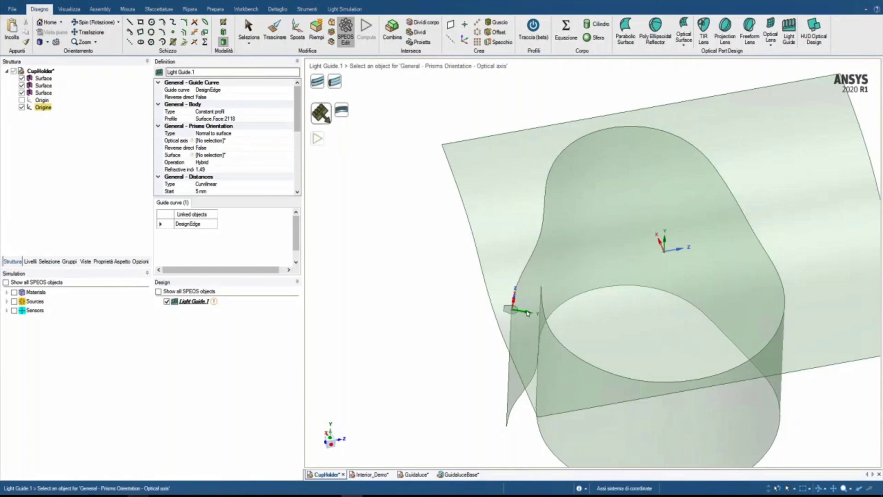
left_click(335, 110)
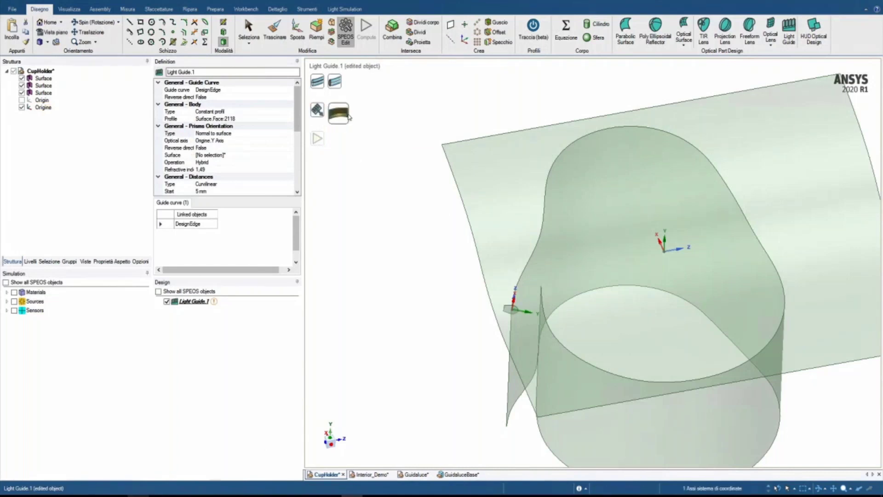
left_click(489, 216)
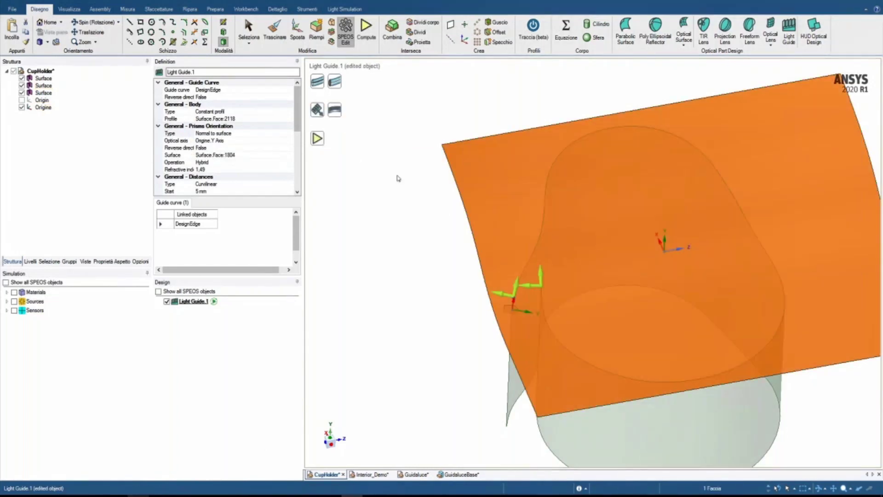
- Set the prism orientation's reverse direction to True and the prism operation to Remove
left_click(247, 148)
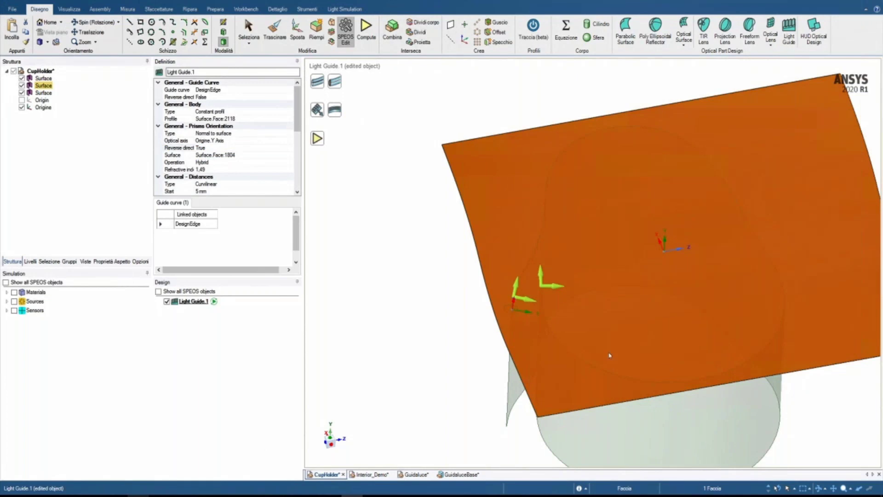
left_click(269, 165)
left_click(205, 184)
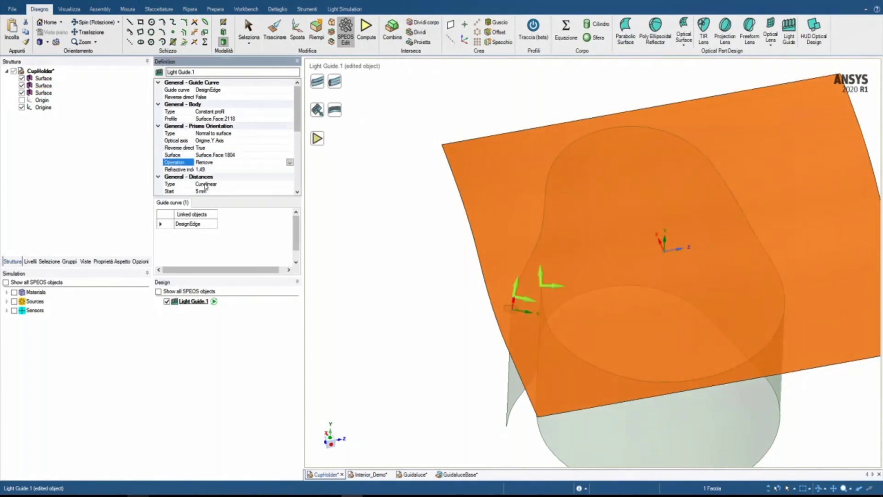
- Set the light guide's curvilinear start distance to 10 mm and its end distance to 1 mm
left_click_drag(297, 111, 299, 136)
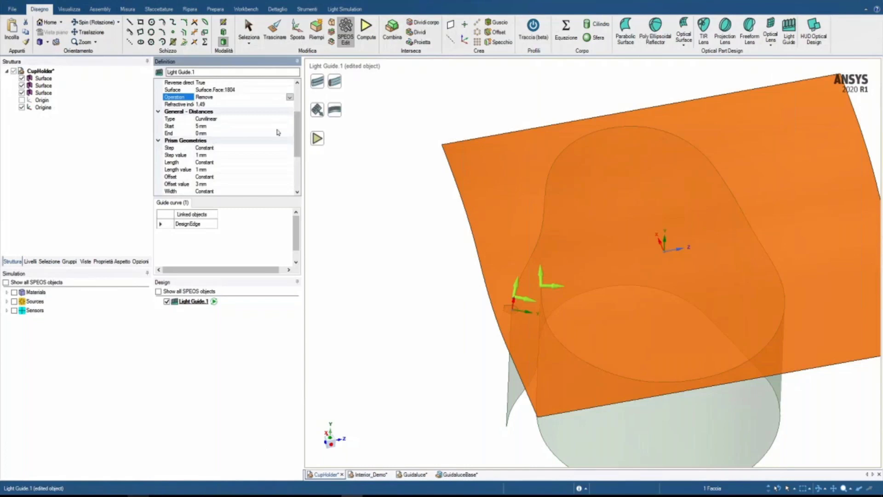
left_click(199, 126)
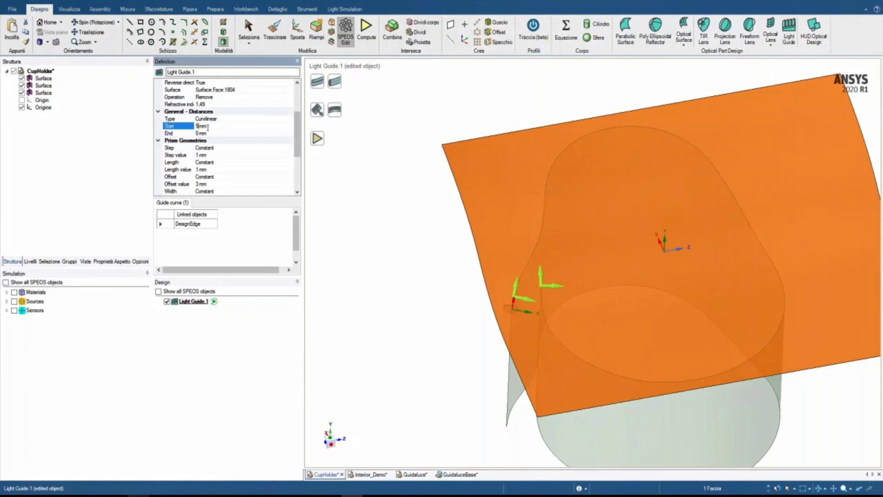
key("BackSpace")
type("10")
left_click(201, 133)
type("5")
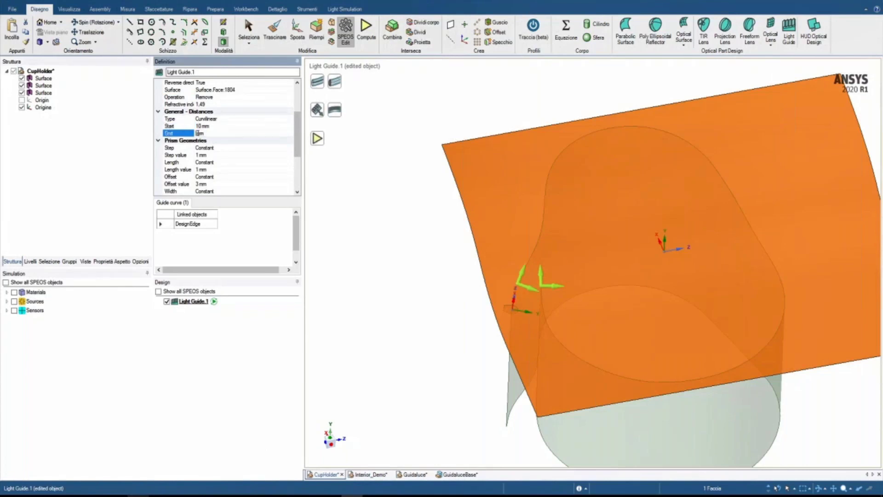
type("1")
- Set the constant prism step value to 1.5 mm and the prism length to Automatic
left_click(212, 156)
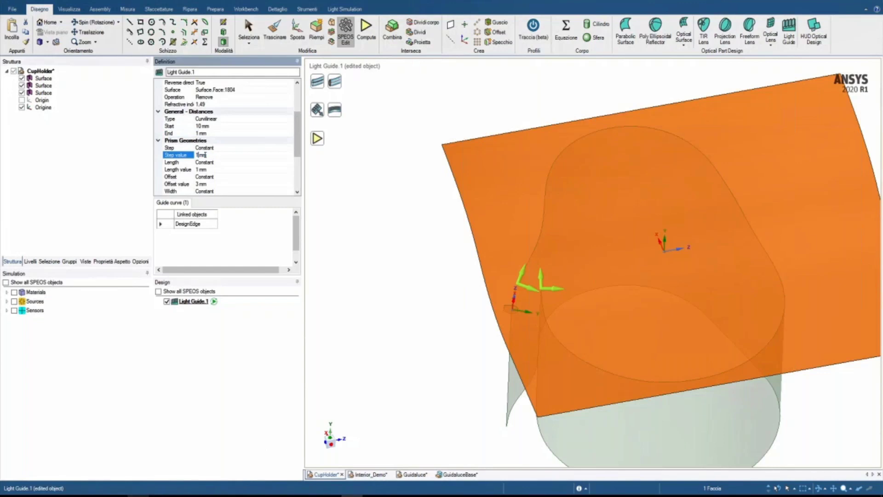
left_click(221, 161)
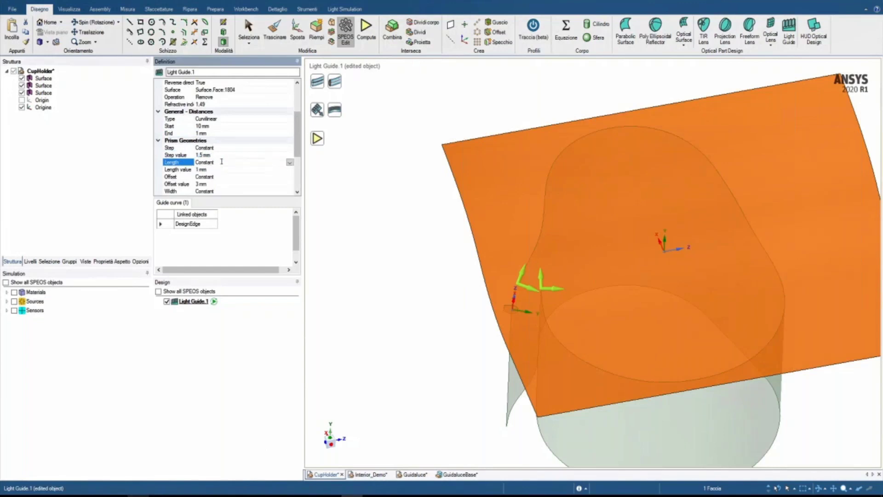
left_click(290, 163)
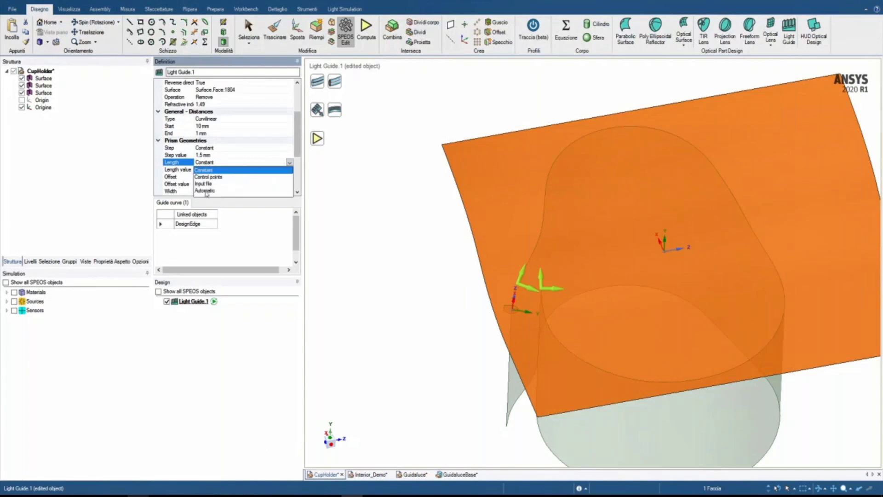
left_click(205, 191)
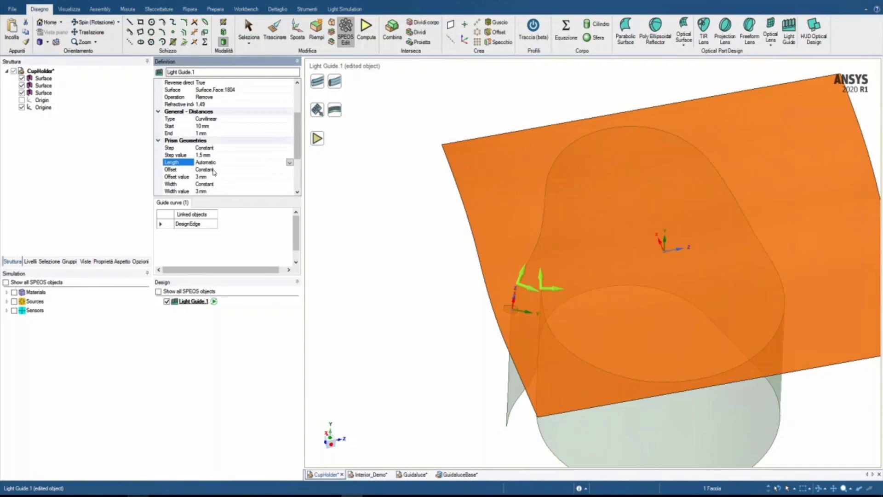
- Define the prism offset by control points, with 2.3 at 0 % and 1.8 at 100 %
left_click(213, 170)
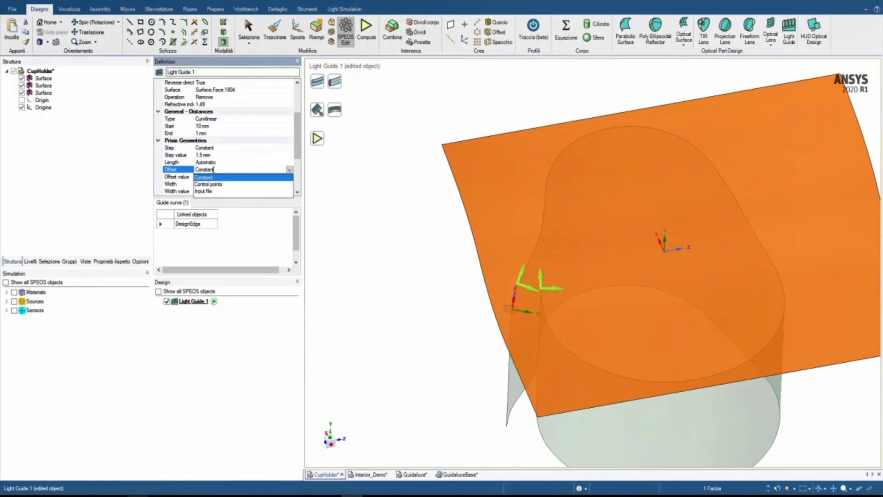
left_click(217, 184)
left_click(215, 203)
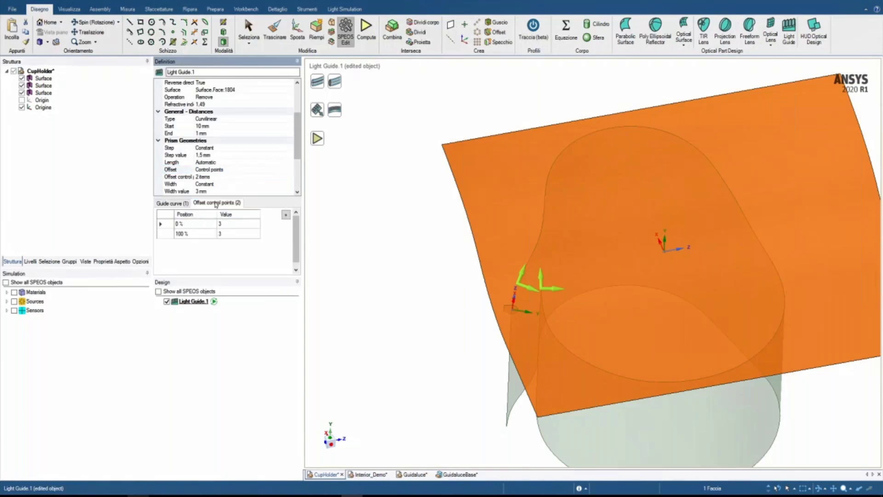
left_click(225, 224)
type("2.3")
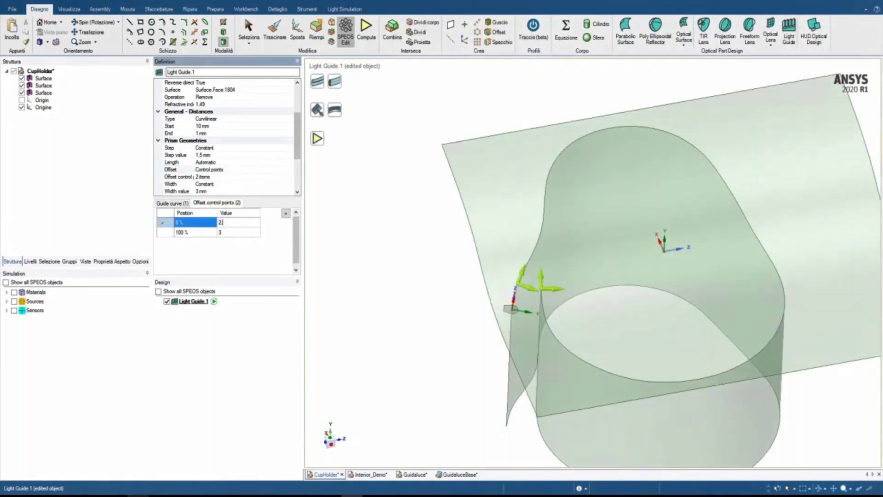
left_click(227, 234)
type("1.8")
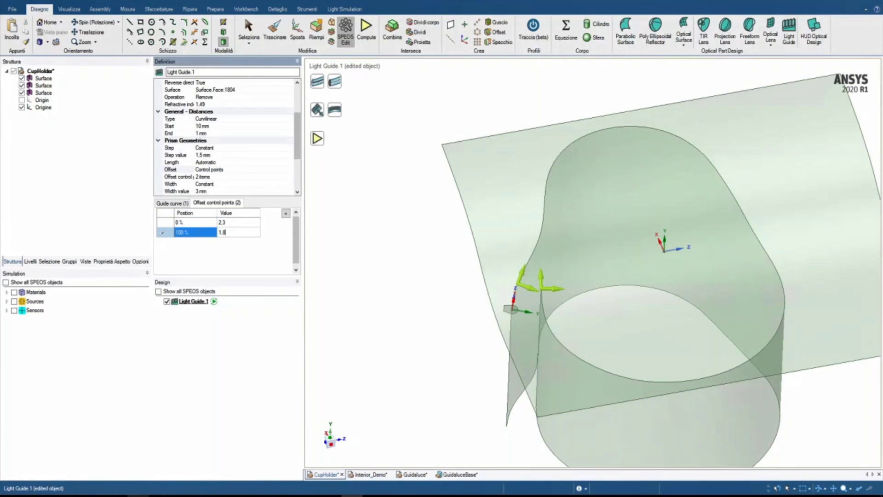
- Set the constant prism width to 4 mm and the prism start angle to 45°
scroll(251, 144, "down", 2)
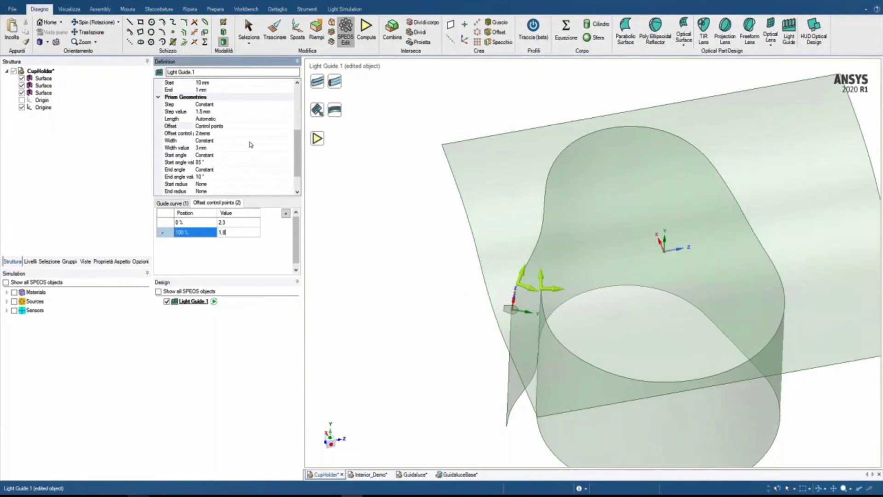
left_click(199, 147)
type("4")
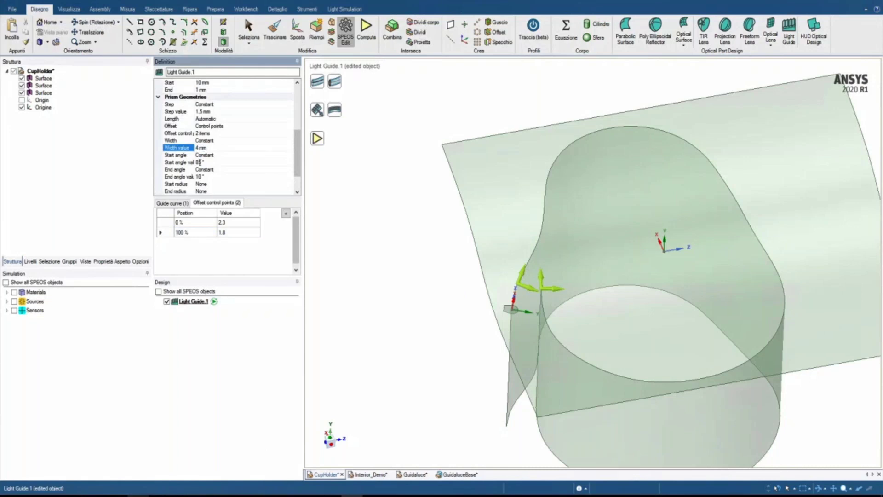
left_click(200, 162)
left_click(201, 163)
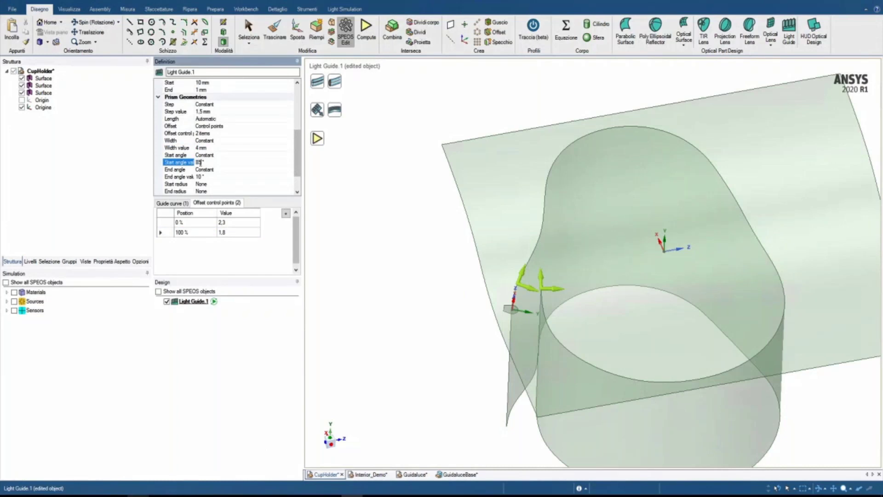
double_click(200, 163)
type("45")
- Set the prism end angle to 85° and compute the light guide geometry
left_click(201, 177)
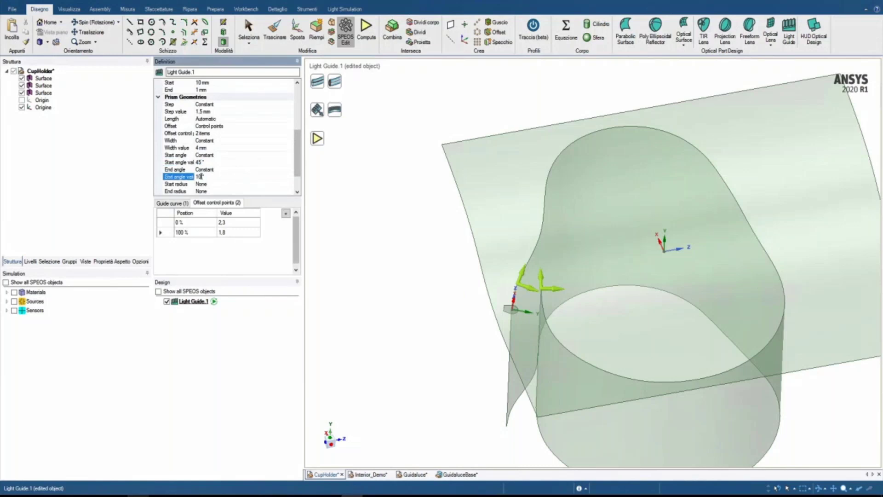
key("BackSpace")
key("BackSpace")
type("85")
left_click_drag(298, 162, 298, 179)
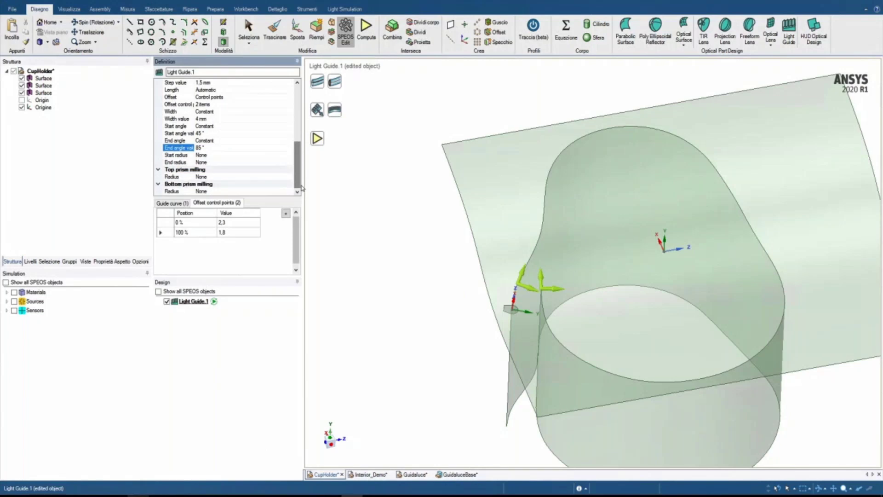
left_click(319, 141)
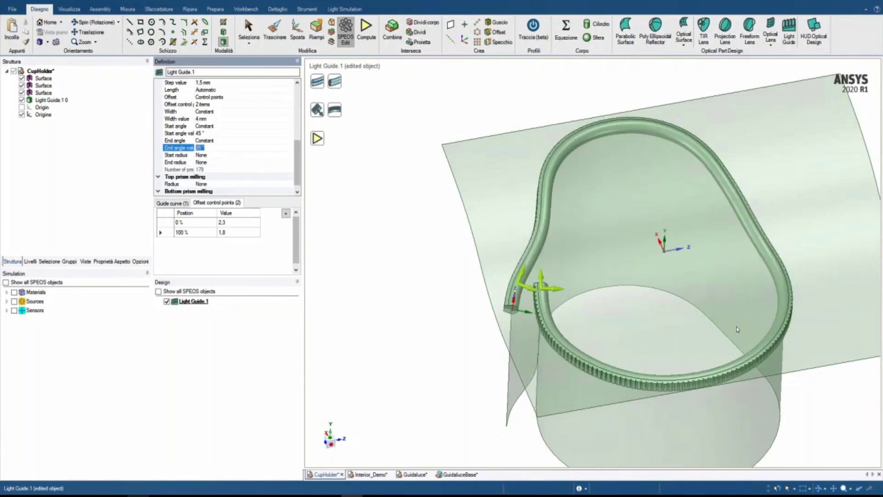
- Finish editing the light guide and inspect the prisms along its full length around the CupHolder edge
key("Escape")
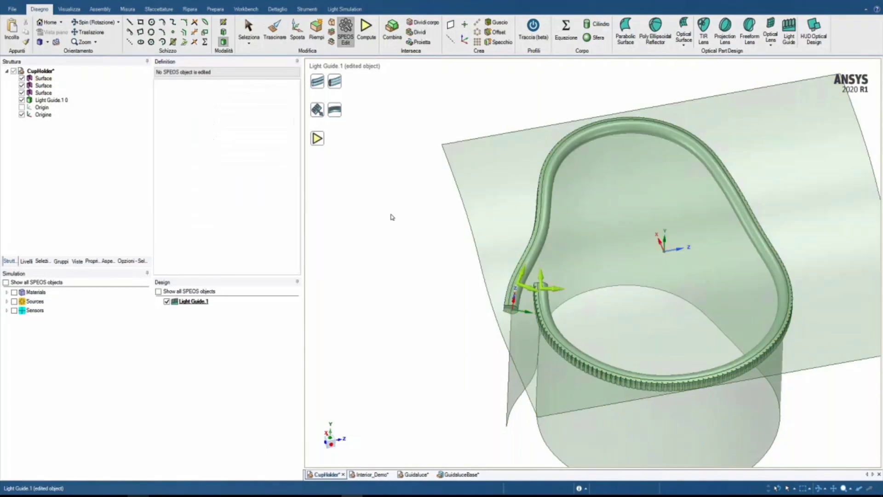
middle_click_drag(647, 292, 606, 246)
scroll(549, 198, "up", 5)
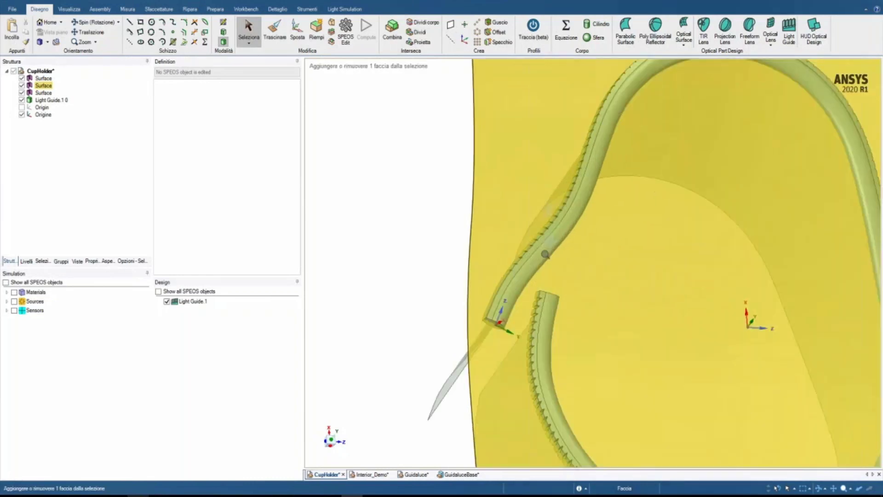
middle_click_drag(641, 247, 633, 251)
scroll(633, 244, "down", 6)
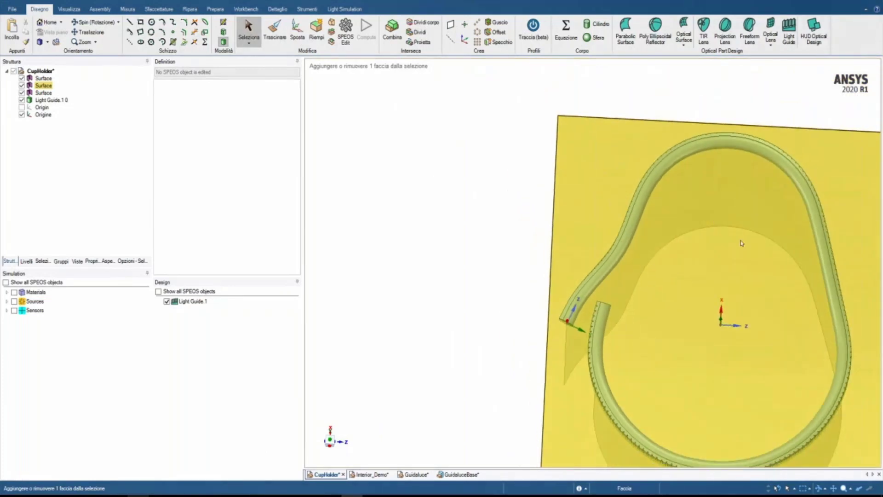
scroll(742, 243, "down", 3)
scroll(805, 280, "up", 4)
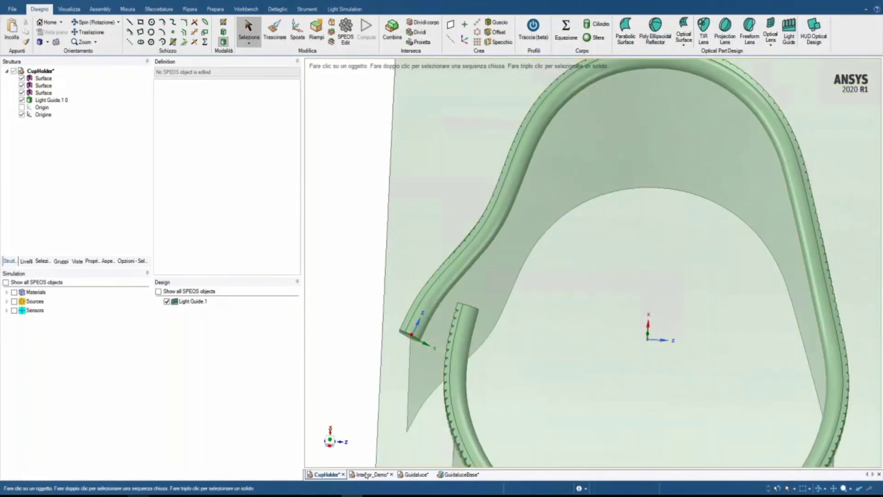
- Switch to the Interior_Demo document and bring the curved light guide strip with its diffuser and reflector into view
left_click(366, 475)
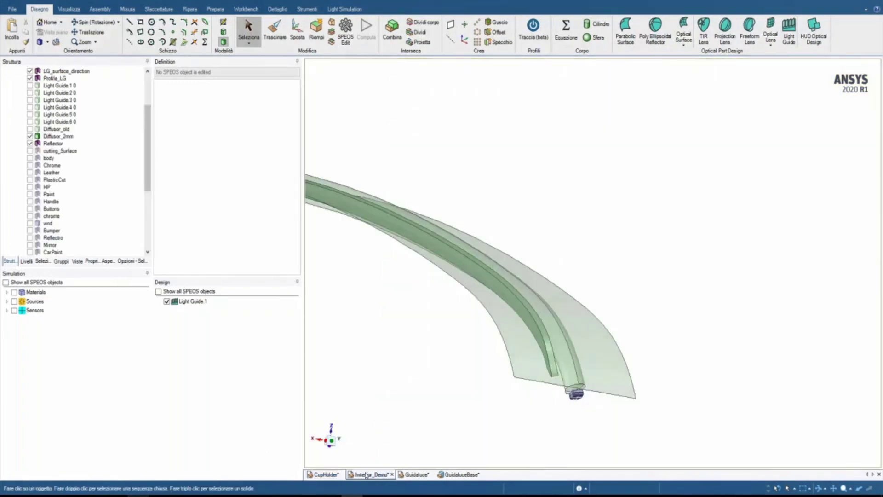
mouse_move(657, 231)
middle_mouse_down()
mouse_move(657, 199)
mouse_move(609, 227)
mouse_move(612, 237)
middle_mouse_up()
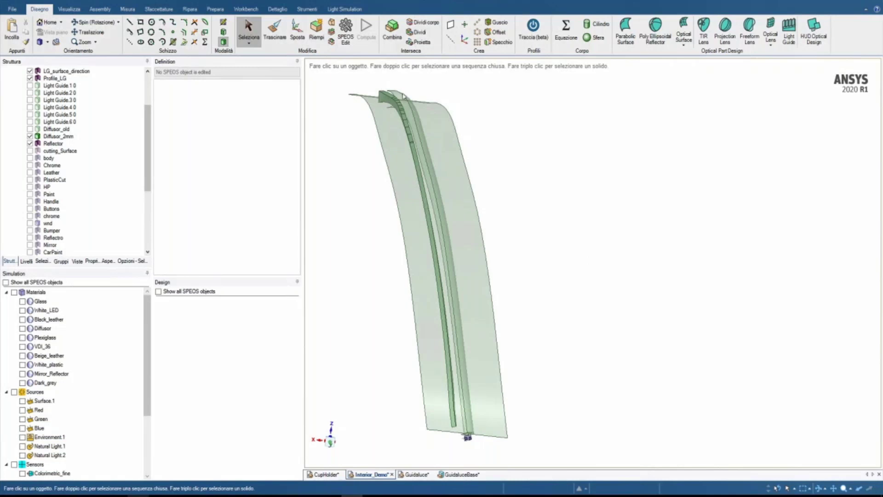
left_click(470, 362)
left_click(392, 388)
scroll(393, 408, "up", 4)
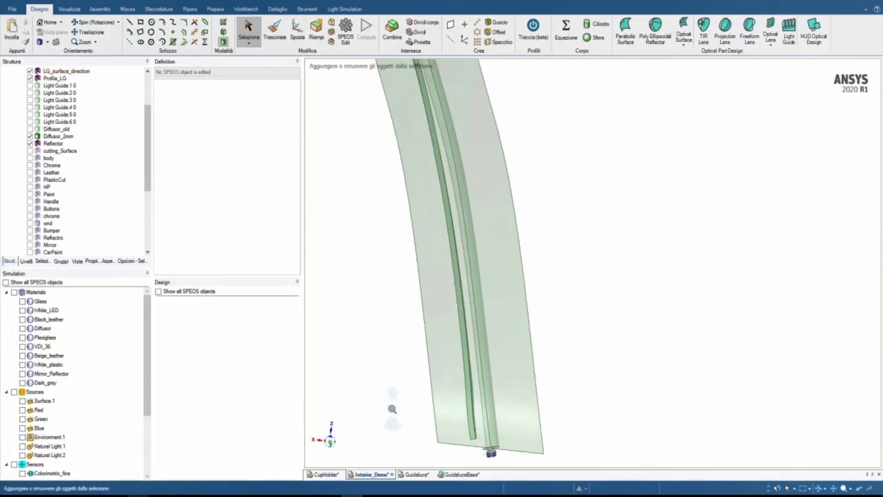
- Examine the source end of the Interior_Demo strip and how the profile, diffuser and reflector run along the direction surface
left_click(460, 396)
middle_click_drag(468, 368, 499, 367)
left_click(474, 408)
left_click(490, 414)
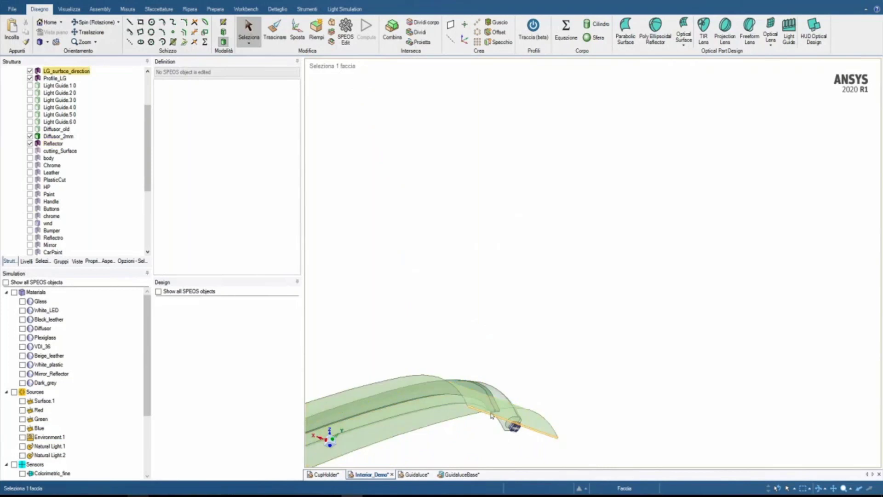
left_click(499, 417)
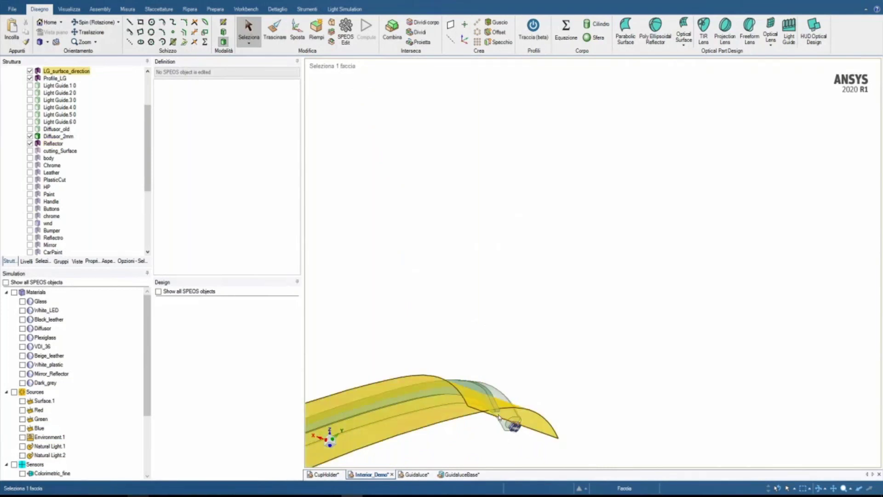
key("Escape")
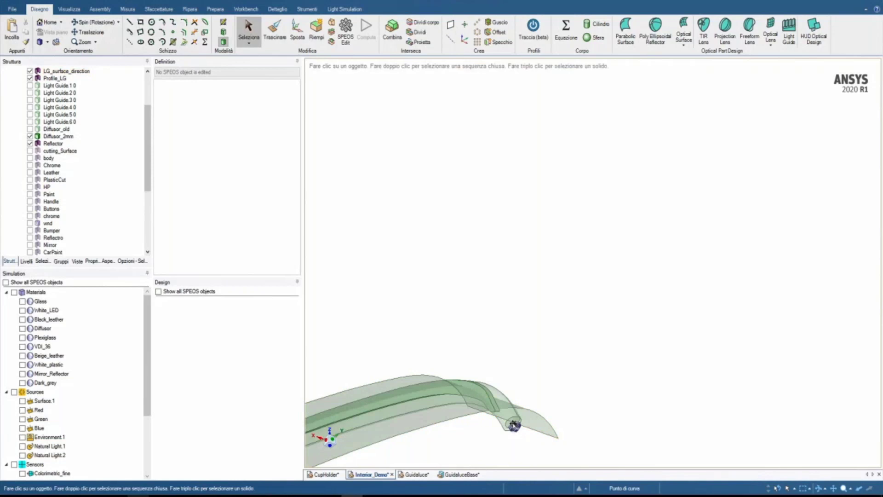
left_click(522, 428)
key("v")
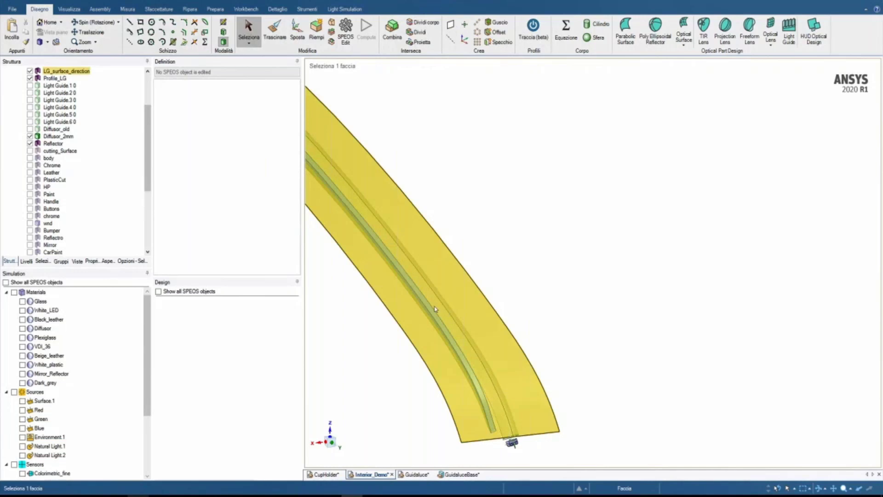
scroll(558, 282, "down", 6)
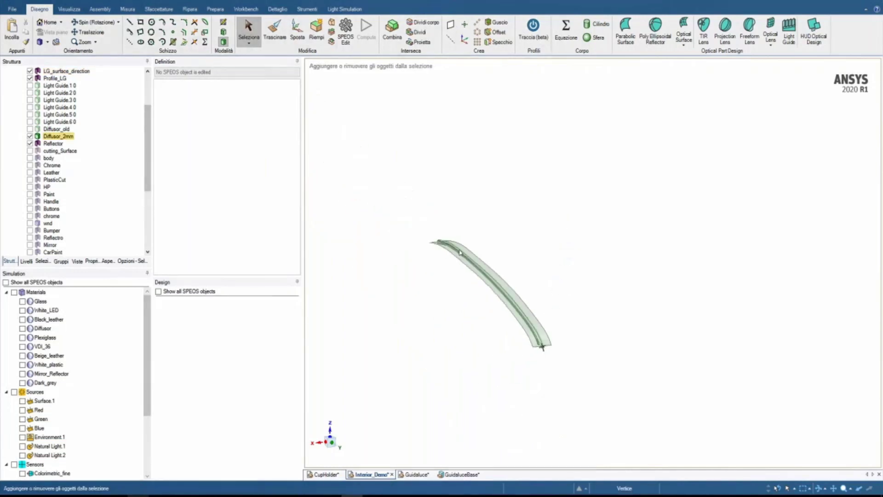
scroll(479, 315, "up", 5)
scroll(627, 448, "down", 3)
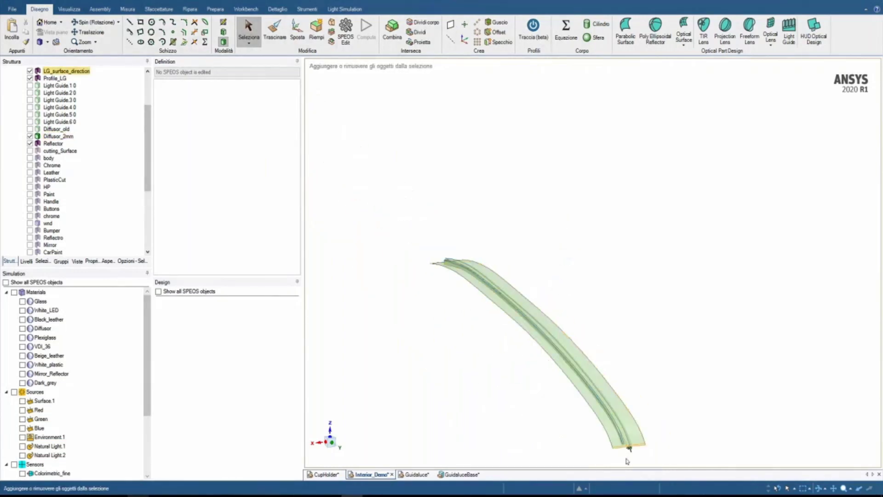
scroll(628, 453, "up", 1)
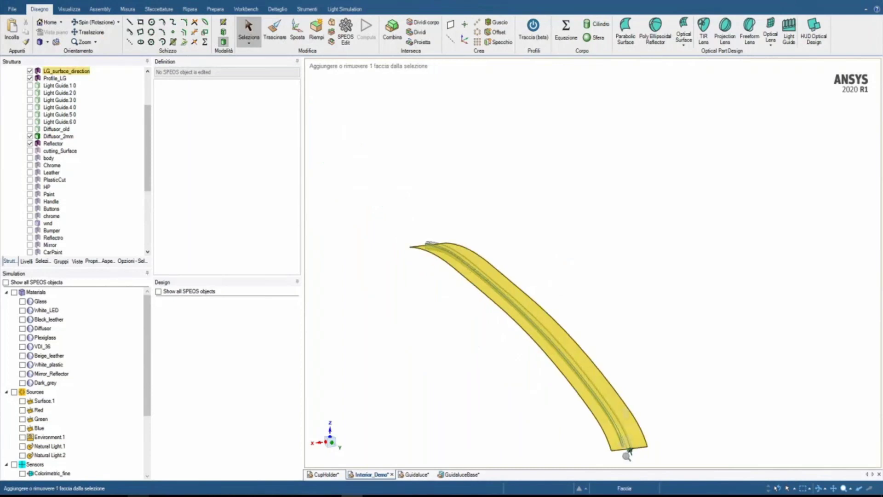
scroll(627, 455, "up", 2)
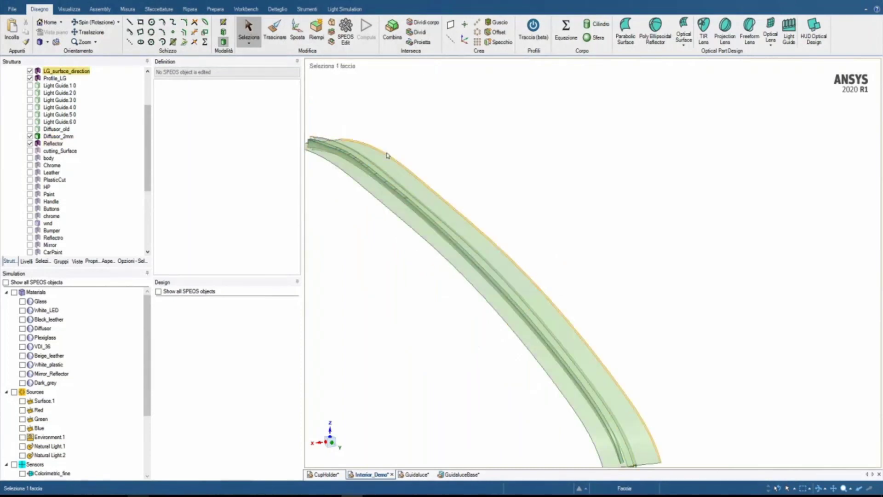